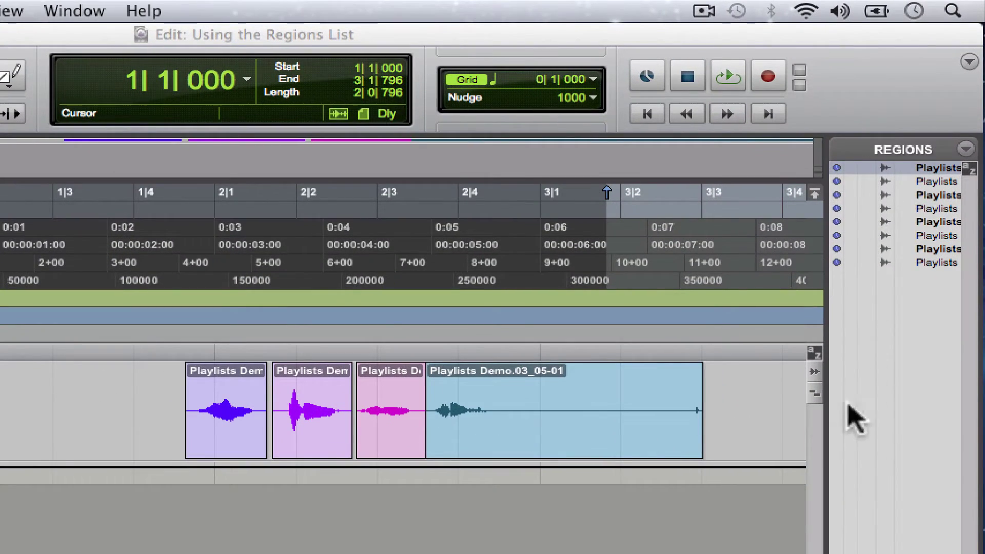
Widen the Regions list until names like Playlists Demo.03_05-01 are fully readable.
{"action": "left_click_drag", "start_coordinate": [827, 452], "coordinate": [723, 456]}
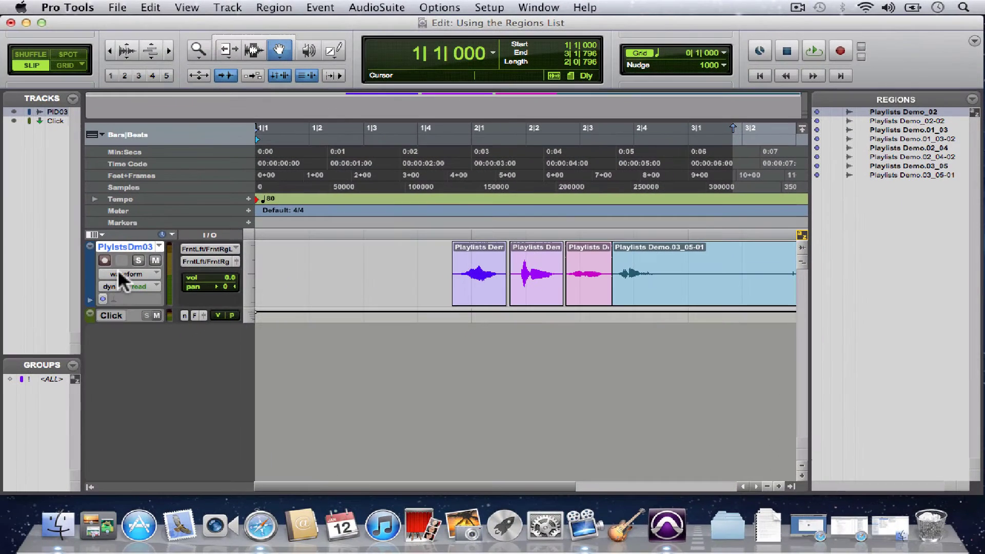
Switch the track view to playlists to show the Demo_02, Demo.01_03 and Demo.02_04 lanes.
{"action": "left_click", "coordinate": [119, 273]}
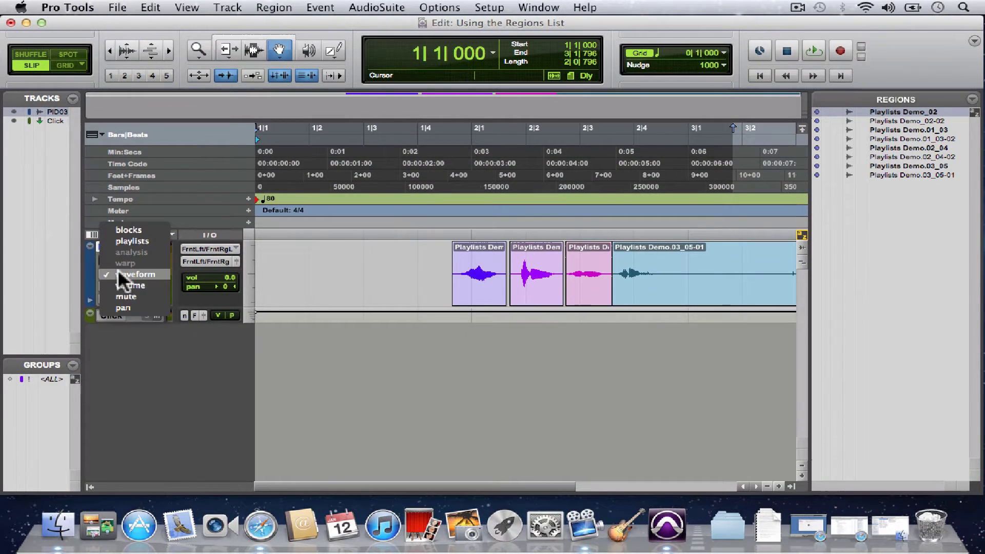
{"action": "left_click", "coordinate": [131, 239]}
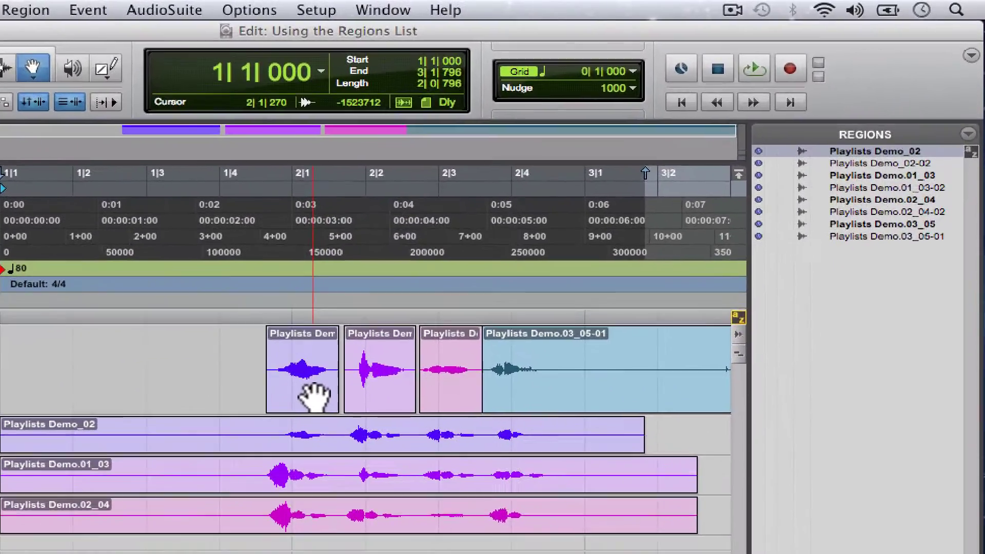
{"action": "left_click", "coordinate": [312, 395]}
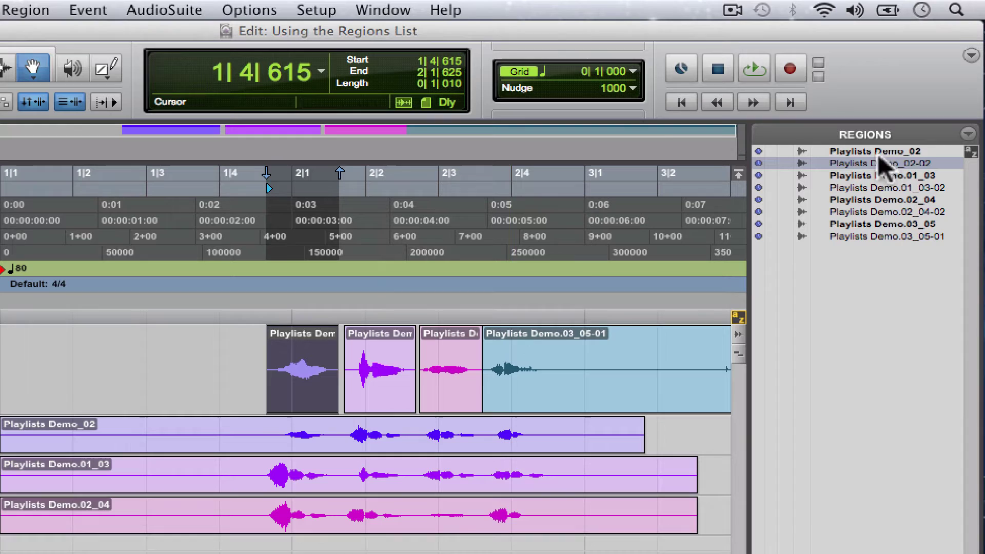
{"action": "left_click", "coordinate": [378, 396]}
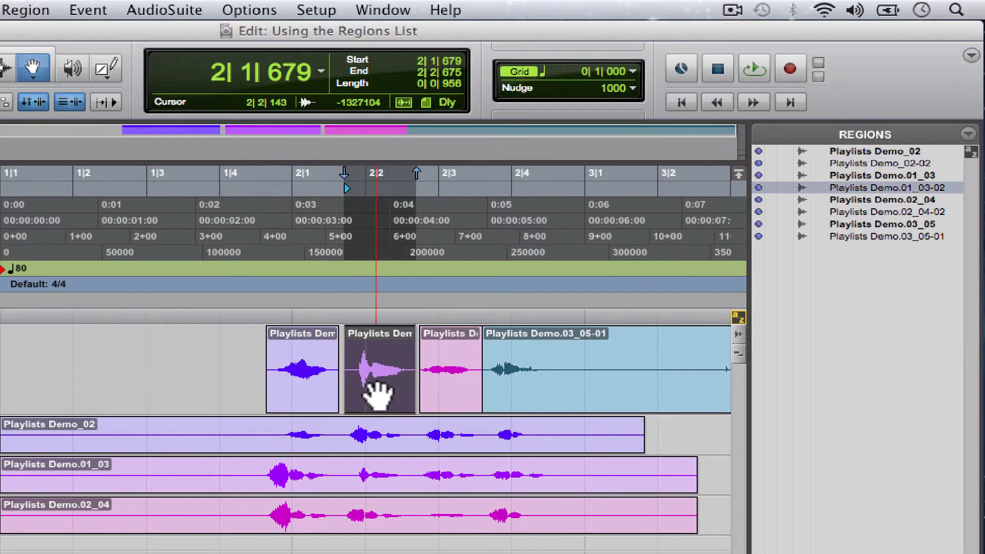
{"action": "left_click", "coordinate": [451, 387]}
{"action": "left_click", "coordinate": [555, 380]}
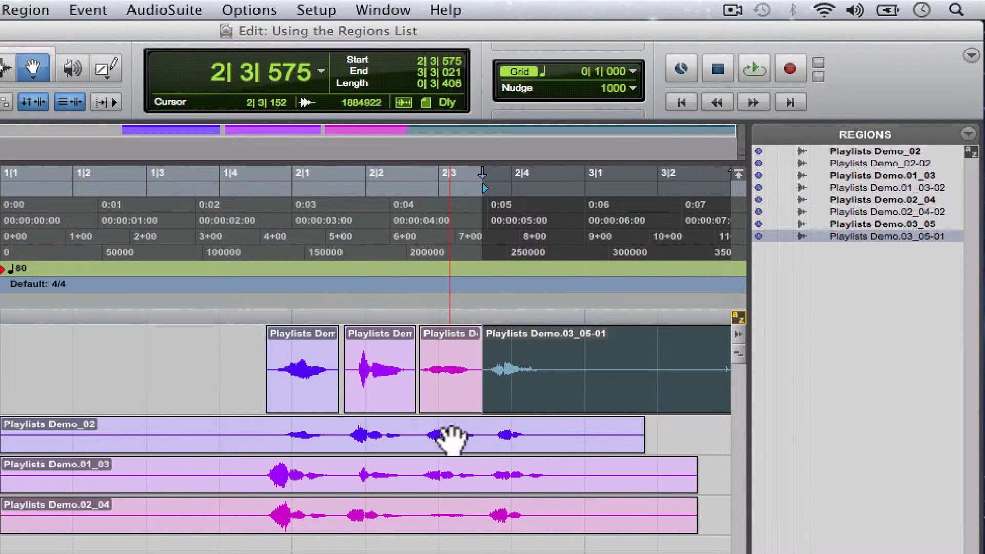
{"action": "left_click", "coordinate": [452, 439]}
{"action": "left_click", "coordinate": [446, 480]}
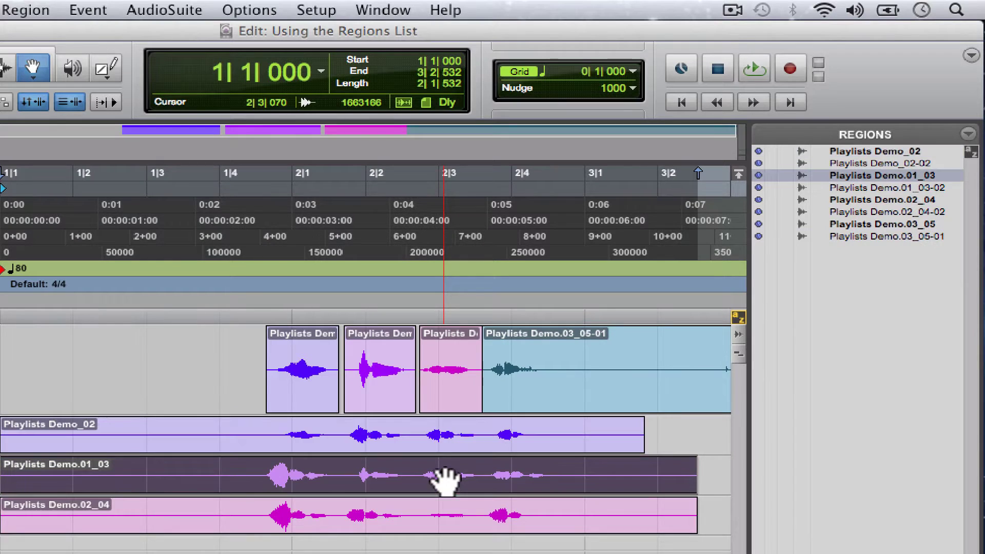
{"action": "left_click", "coordinate": [446, 521]}
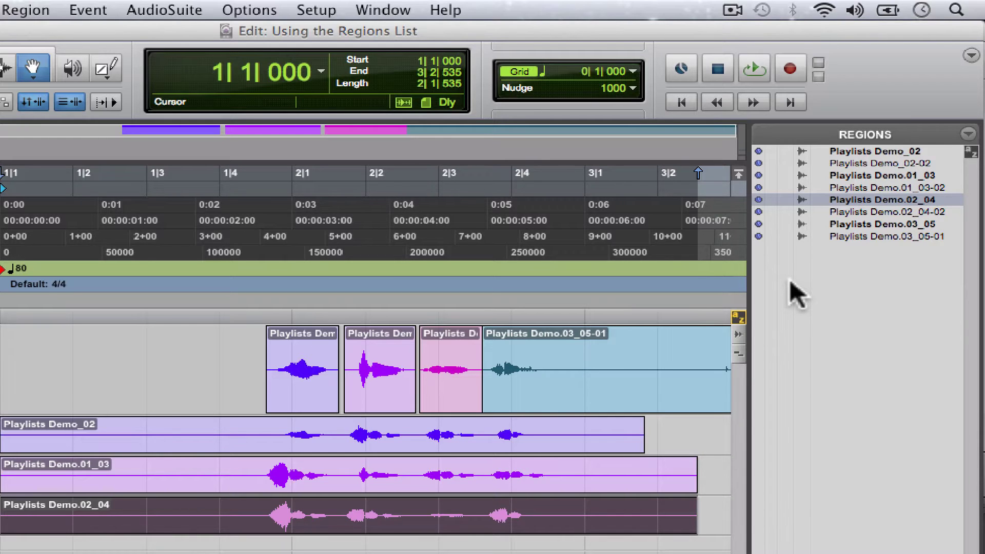
{"action": "left_click", "coordinate": [862, 152]}
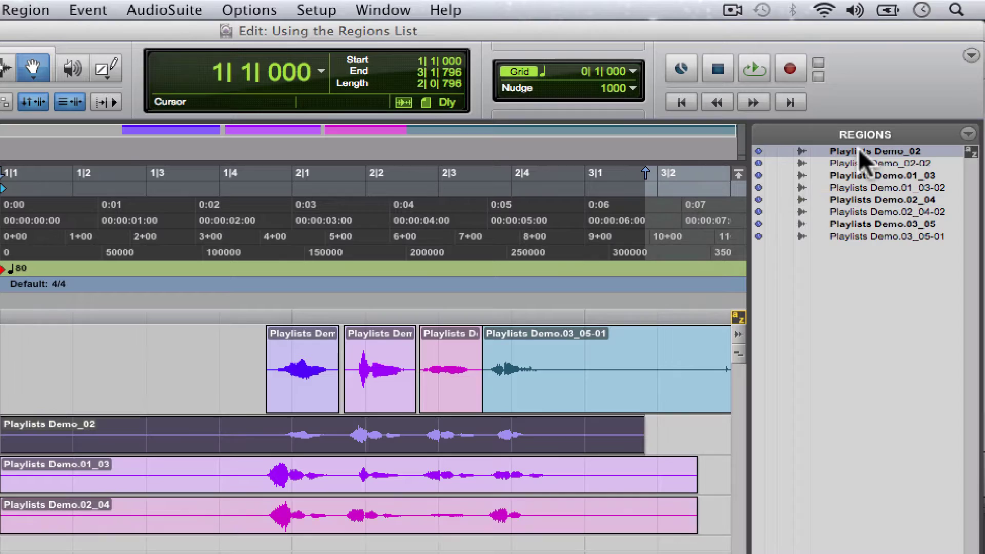
{"action": "left_click", "coordinate": [869, 177]}
{"action": "left_click", "coordinate": [870, 201]}
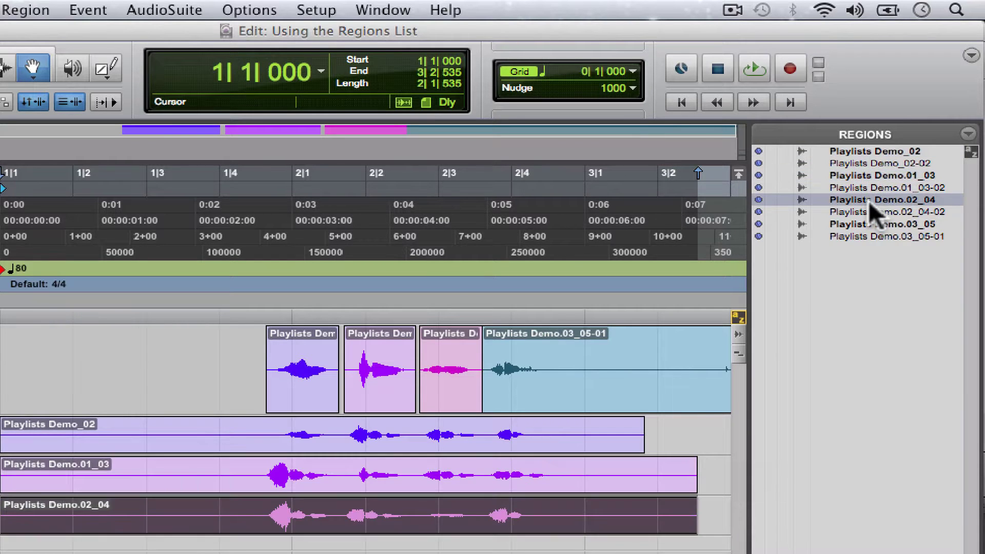
{"action": "left_click", "coordinate": [871, 225]}
{"action": "left_click", "coordinate": [872, 152]}
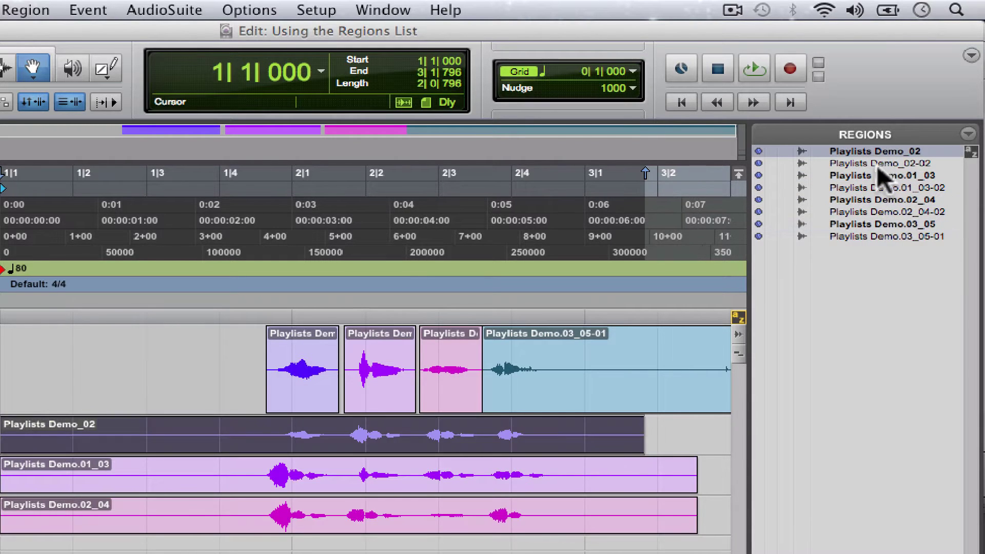
{"action": "left_click", "coordinate": [878, 176]}
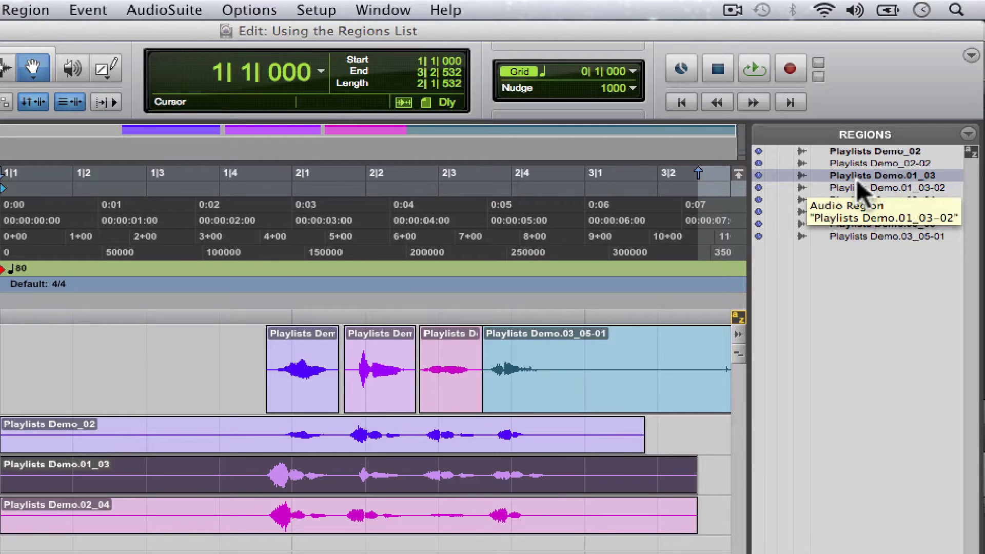
{"action": "left_click", "coordinate": [852, 165]}
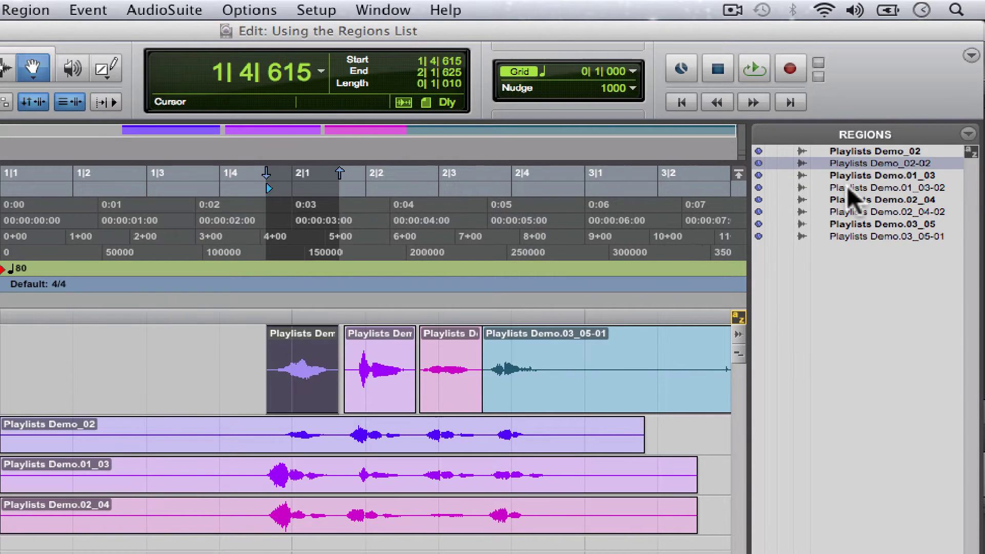
{"action": "left_click", "coordinate": [843, 188]}
{"action": "left_click", "coordinate": [851, 214]}
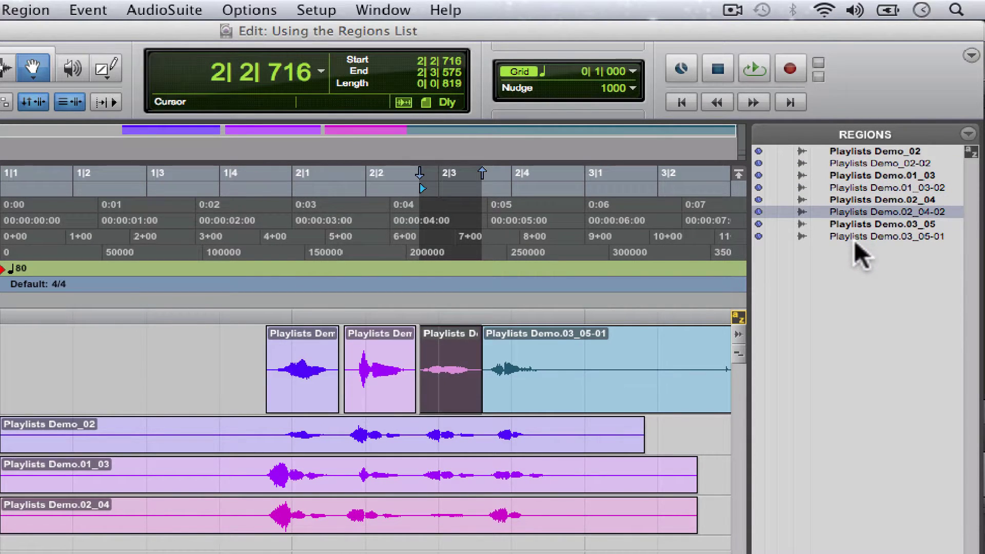
{"action": "left_click", "coordinate": [854, 237]}
{"action": "left_click", "coordinate": [852, 162]}
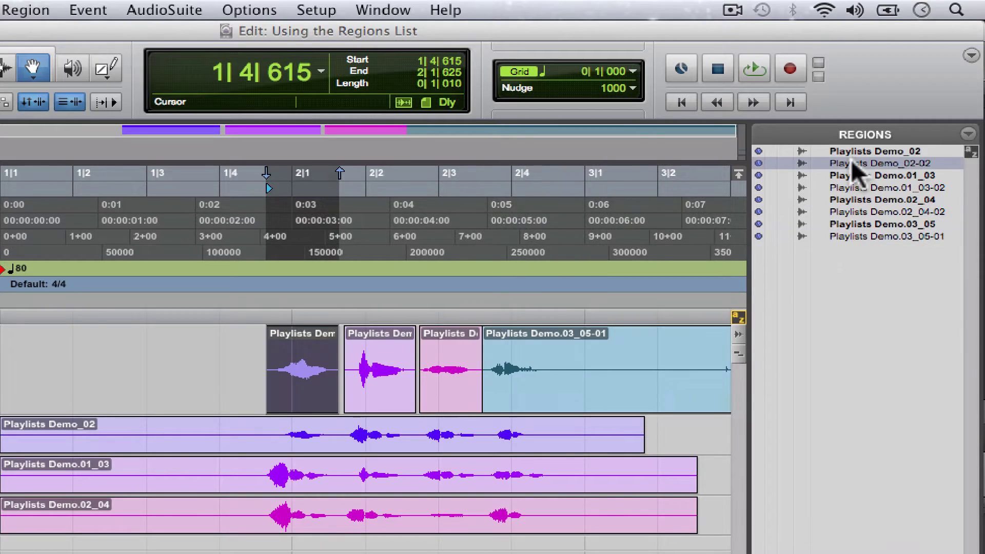
{"action": "left_click", "coordinate": [854, 187]}
{"action": "left_click", "coordinate": [867, 211]}
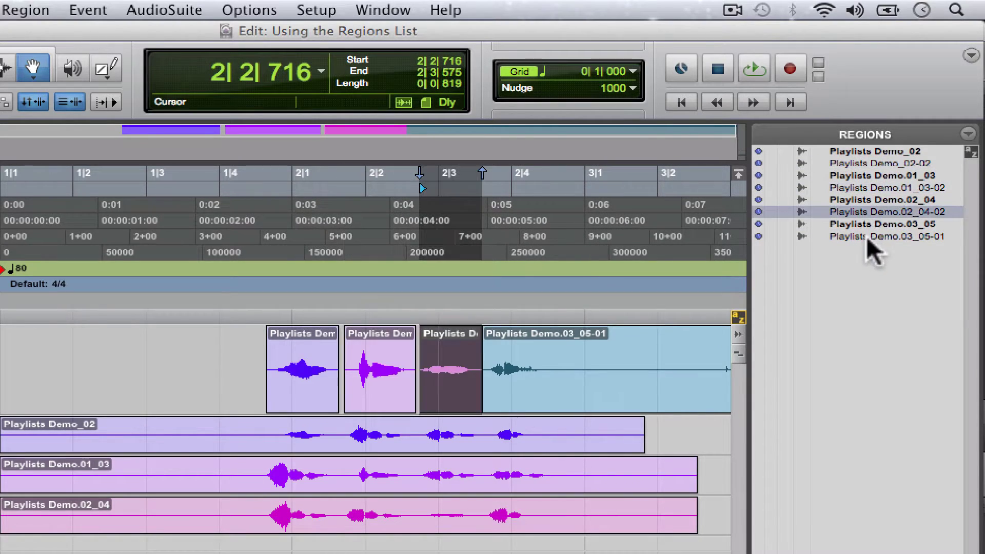
{"action": "left_click", "coordinate": [871, 237]}
{"action": "left_click", "coordinate": [853, 162]}
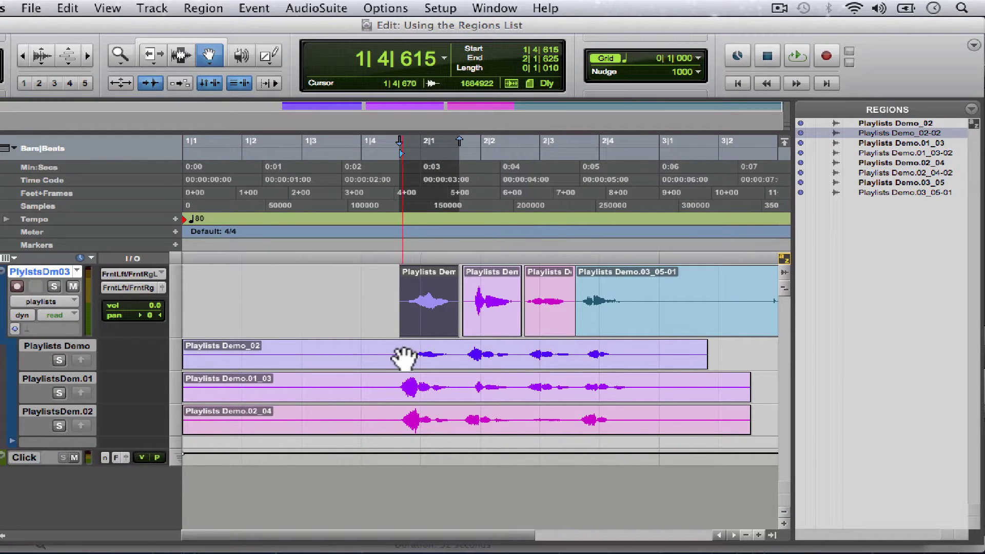
With the Selector tool, select a range on the Playlists Demo_02 lane and pick regions Demo_02-02 and Demo.01_03-02.
{"action": "key", "text": "F7"}
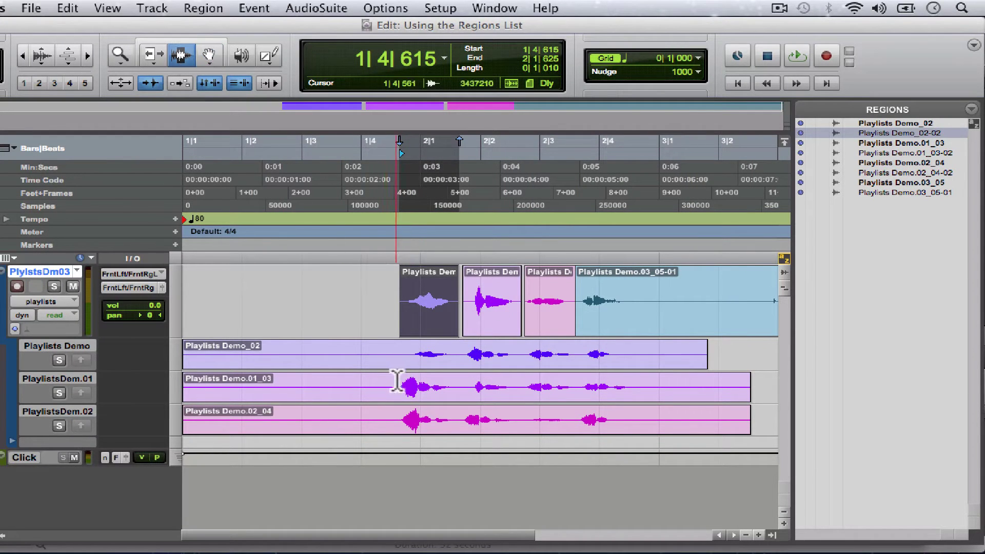
{"action": "left_click_drag", "start_coordinate": [402, 357], "coordinate": [455, 359]}
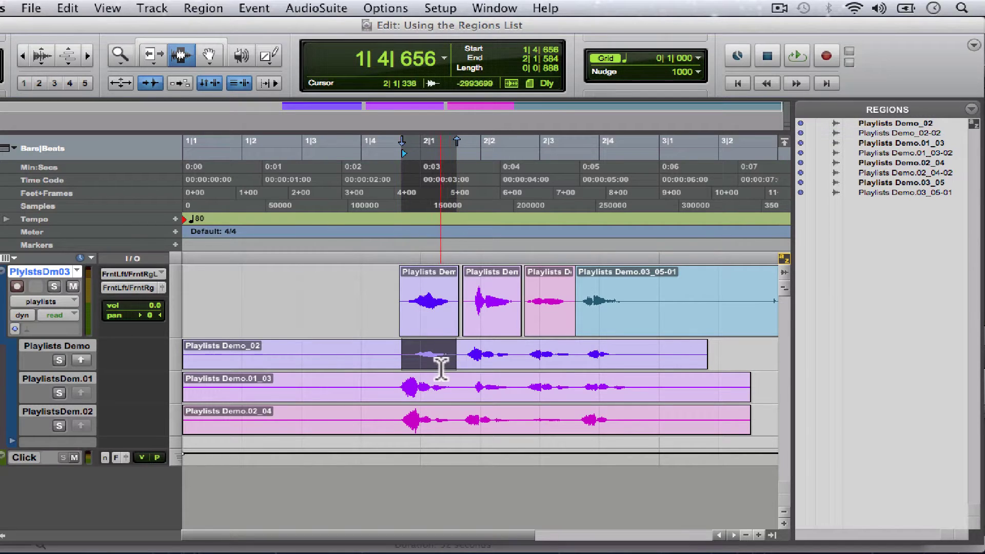
{"action": "left_click", "coordinate": [902, 133]}
{"action": "left_click", "coordinate": [905, 153]}
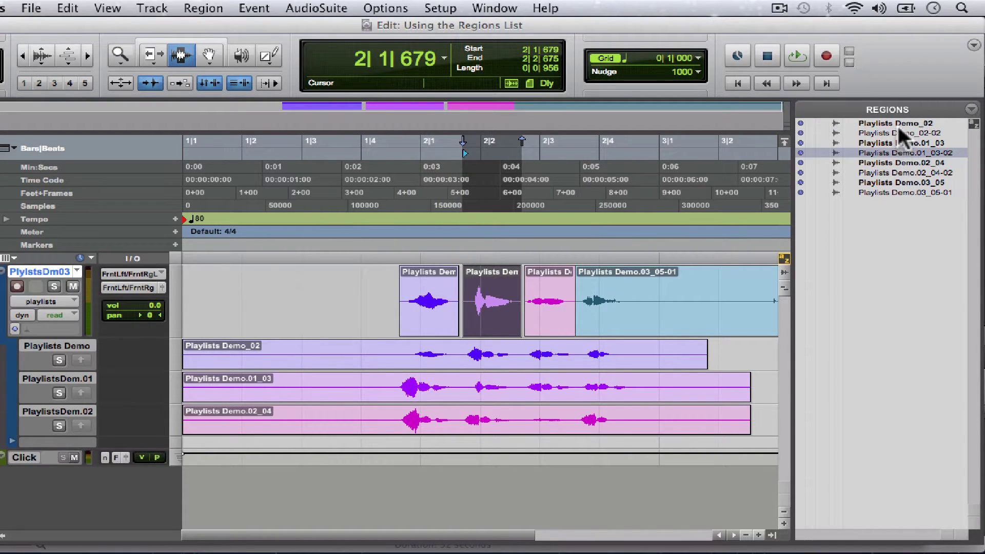
{"action": "left_click", "coordinate": [898, 132]}
{"action": "left_click", "coordinate": [899, 154]}
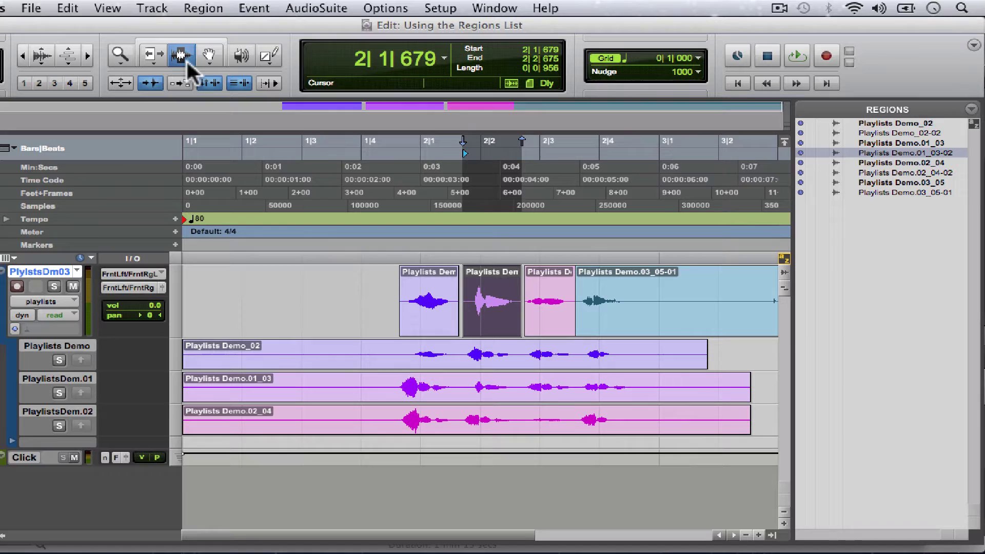
Select the blue Playlists Demo.03_05-01 region and set the edit point at 3|1|389.
{"action": "left_click", "coordinate": [669, 308]}
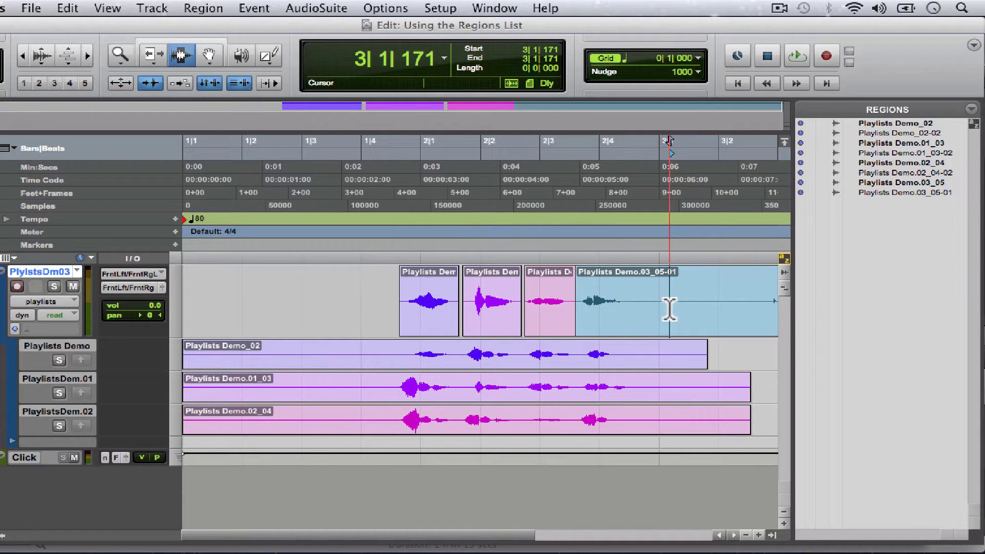
{"action": "left_click", "coordinate": [918, 194]}
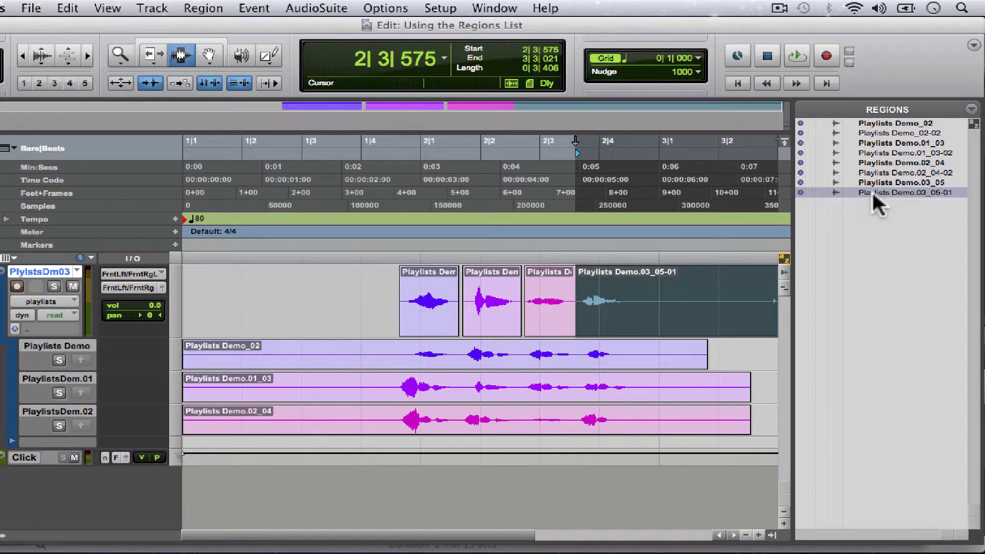
{"action": "left_click", "coordinate": [684, 296]}
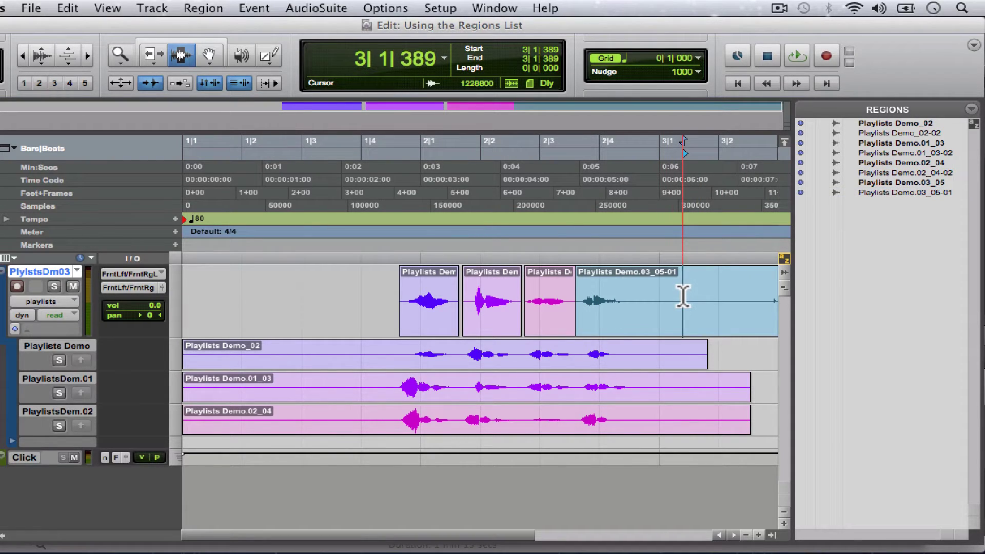
{"action": "key", "text": "super+e"}
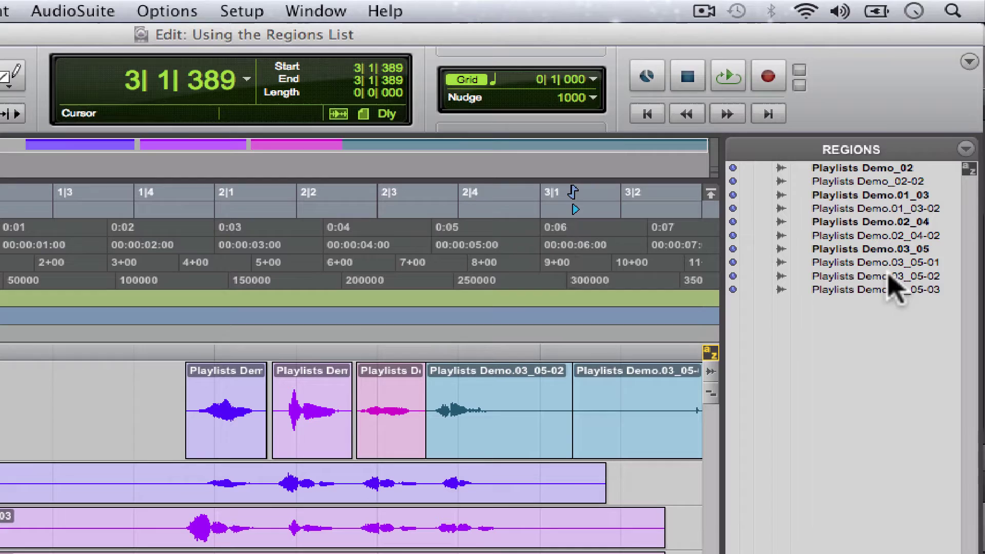
{"action": "key", "text": "super+z"}
{"action": "left_click", "coordinate": [860, 264]}
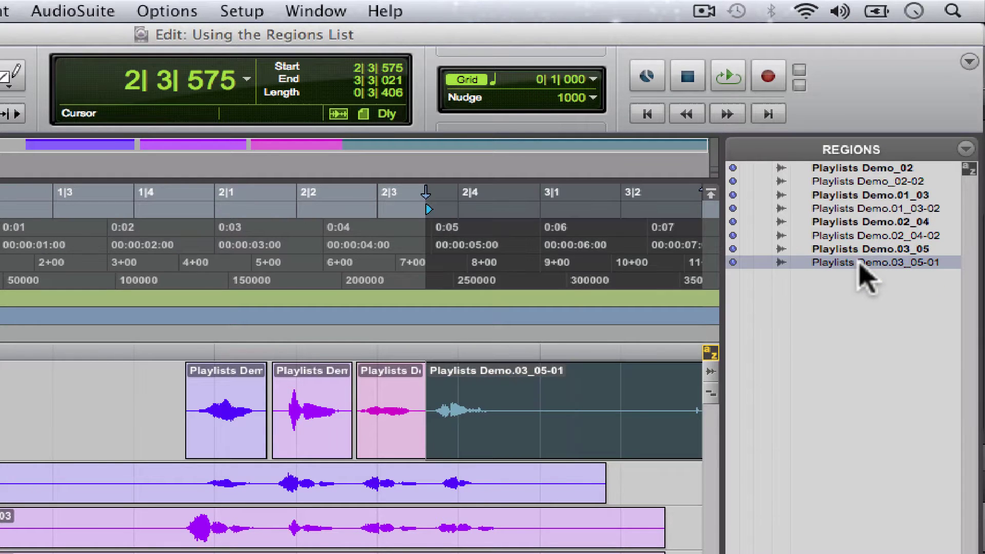
{"action": "left_click", "coordinate": [584, 405]}
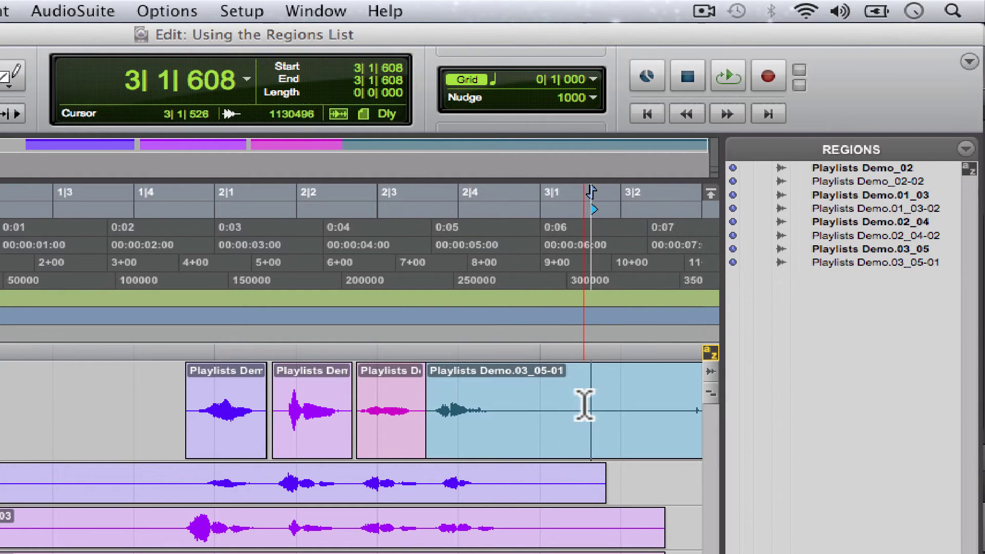
{"action": "key", "text": "super+e"}
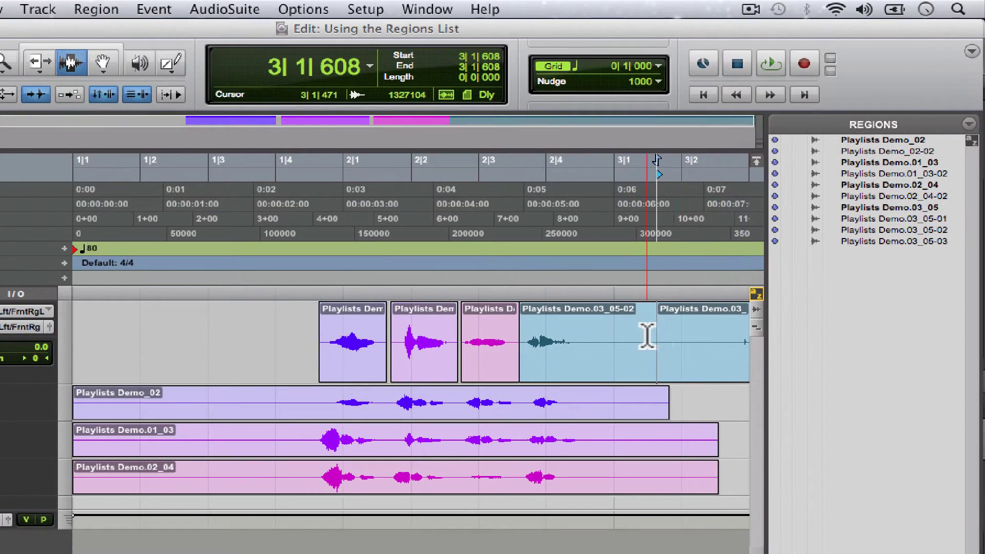
{"action": "left_click", "coordinate": [864, 221]}
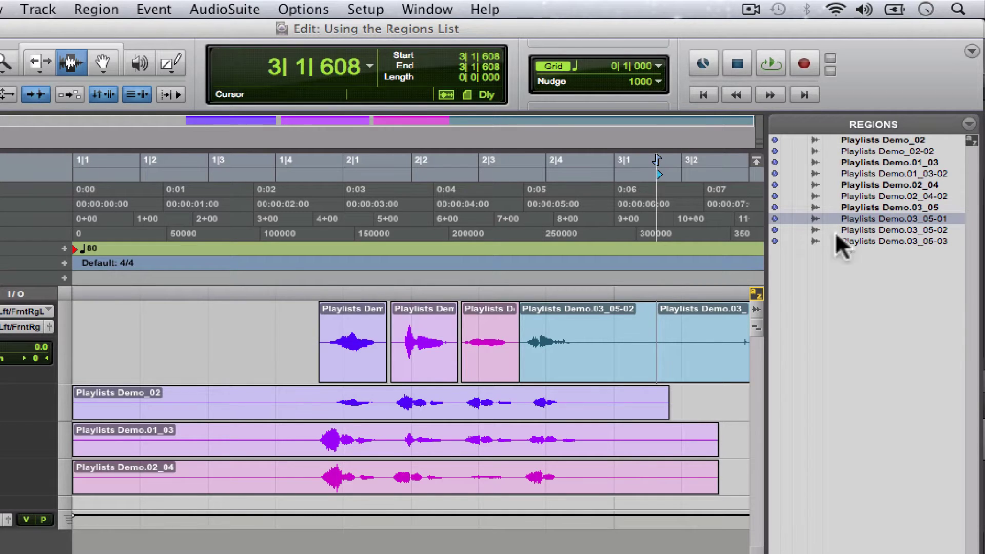
{"action": "left_click", "coordinate": [882, 219]}
{"action": "left_click", "coordinate": [877, 229]}
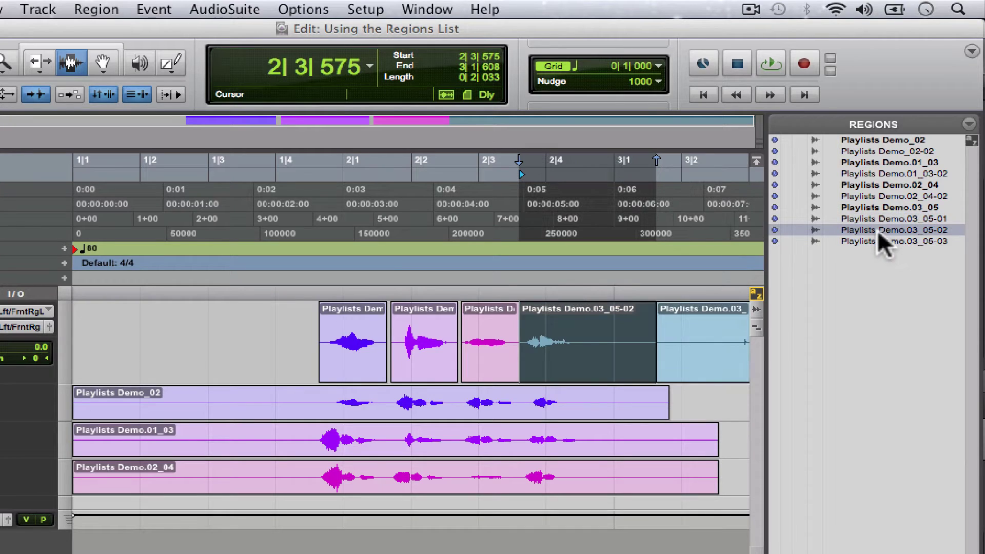
{"action": "left_click", "coordinate": [873, 241]}
{"action": "left_click", "coordinate": [872, 230]}
{"action": "left_click", "coordinate": [873, 240]}
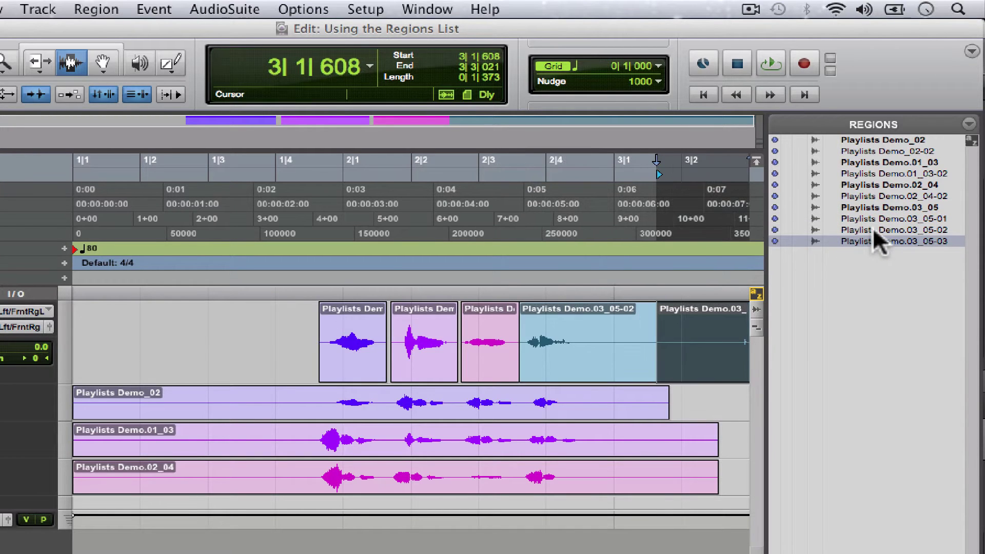
{"action": "left_click", "coordinate": [873, 230]}
{"action": "left_click", "coordinate": [875, 239]}
{"action": "left_click", "coordinate": [874, 230]}
{"action": "left_click", "coordinate": [876, 241]}
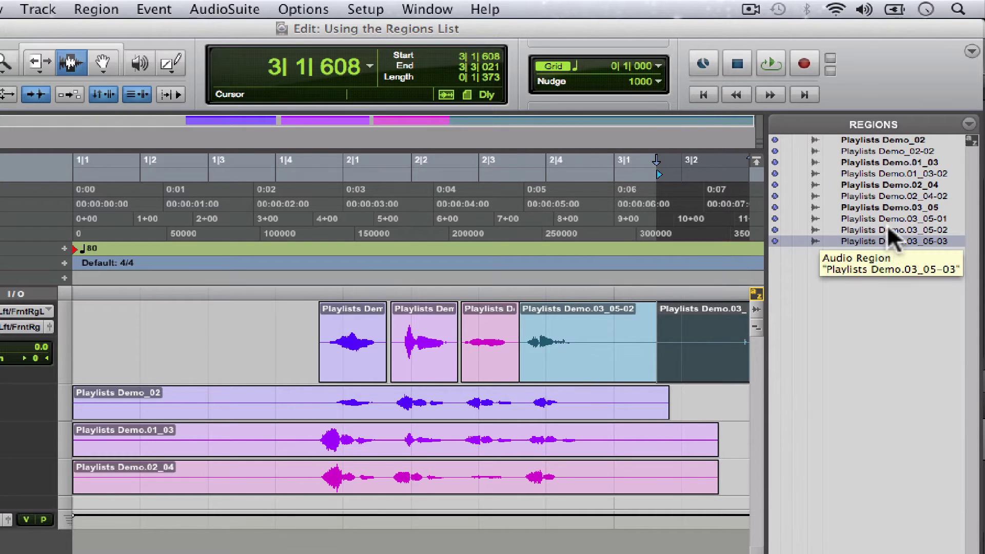
{"action": "left_click", "coordinate": [892, 232]}
{"action": "left_click", "coordinate": [891, 238]}
{"action": "left_click", "coordinate": [891, 230]}
{"action": "left_click", "coordinate": [893, 241]}
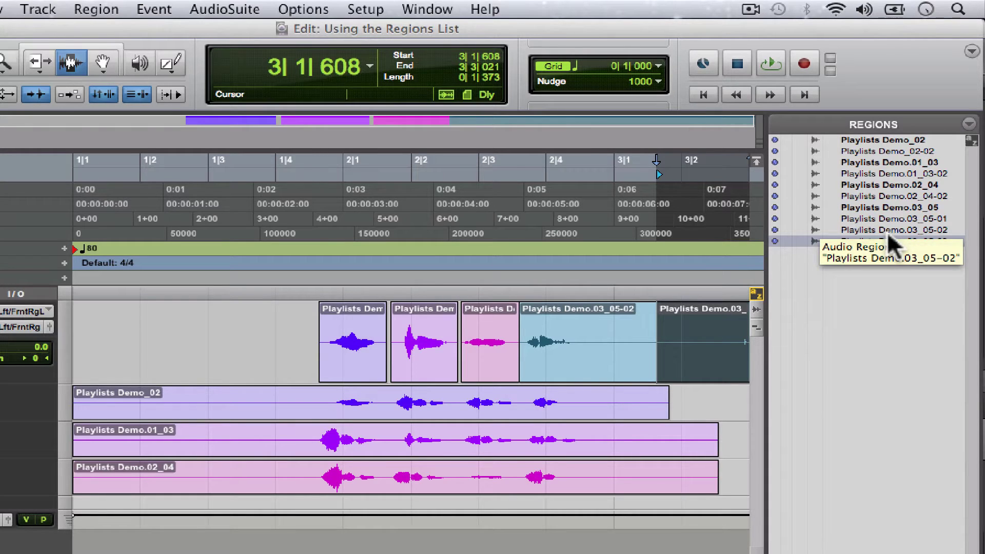
{"action": "left_click", "coordinate": [891, 285]}
{"action": "left_click", "coordinate": [890, 219]}
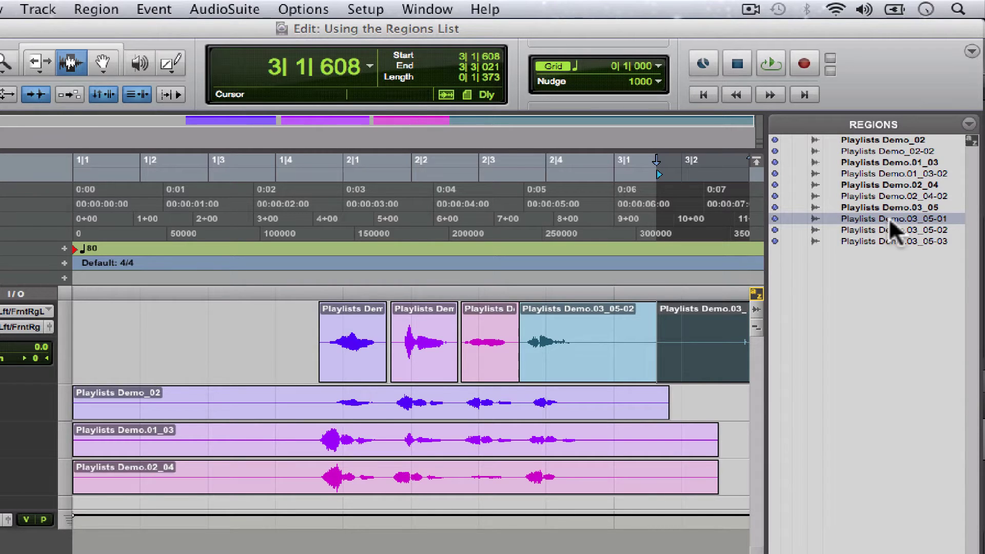
{"action": "left_click_drag", "start_coordinate": [892, 231], "coordinate": [62, 331]}
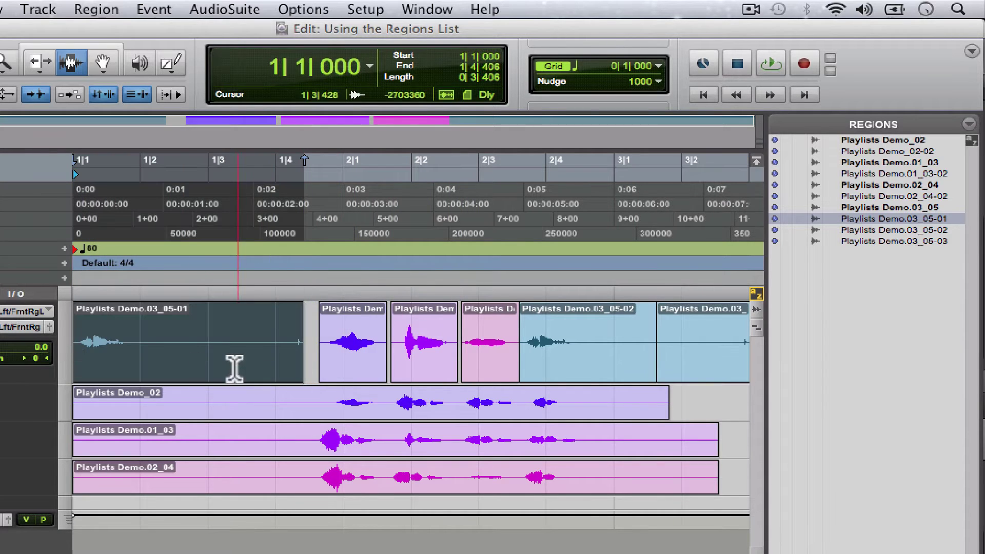
{"action": "key", "text": "space"}
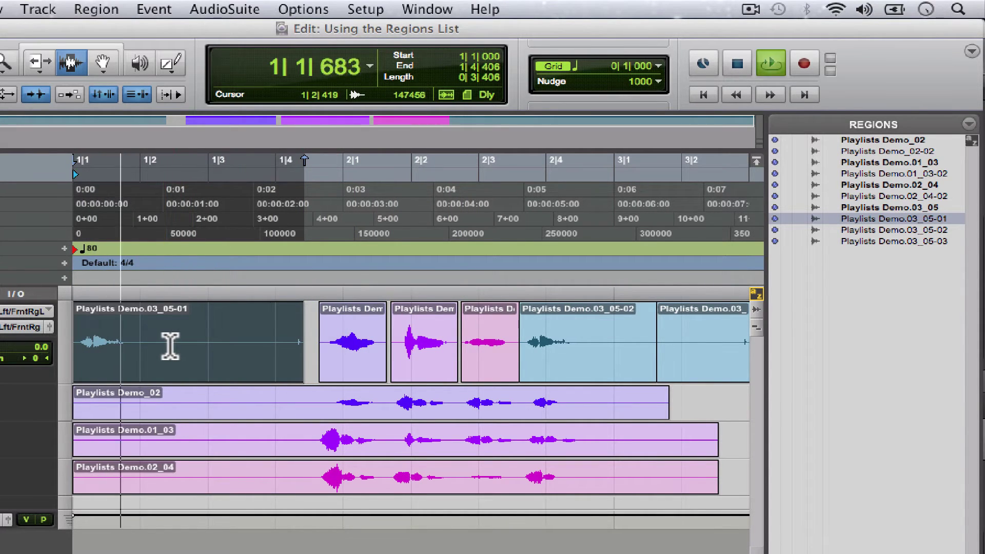
{"action": "key", "text": "space"}
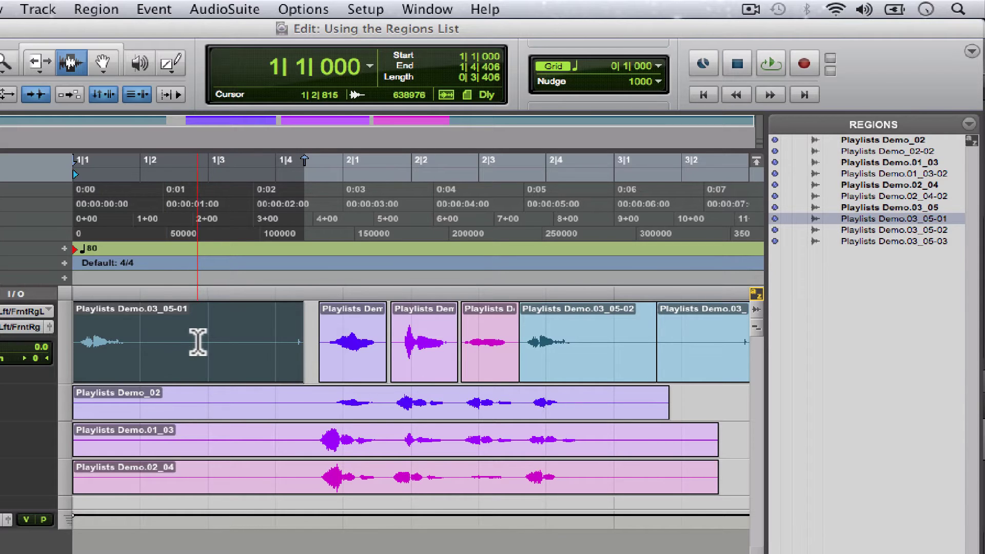
{"action": "key", "text": "super+z"}
{"action": "left_click_drag", "start_coordinate": [842, 187], "coordinate": [64, 332]}
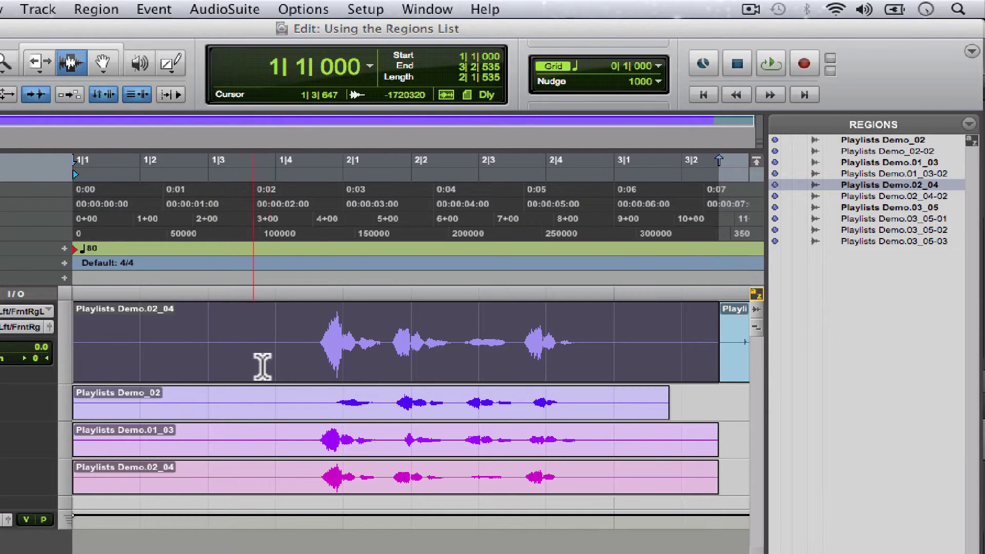
{"action": "left_click", "coordinate": [303, 331]}
{"action": "key", "text": "space"}
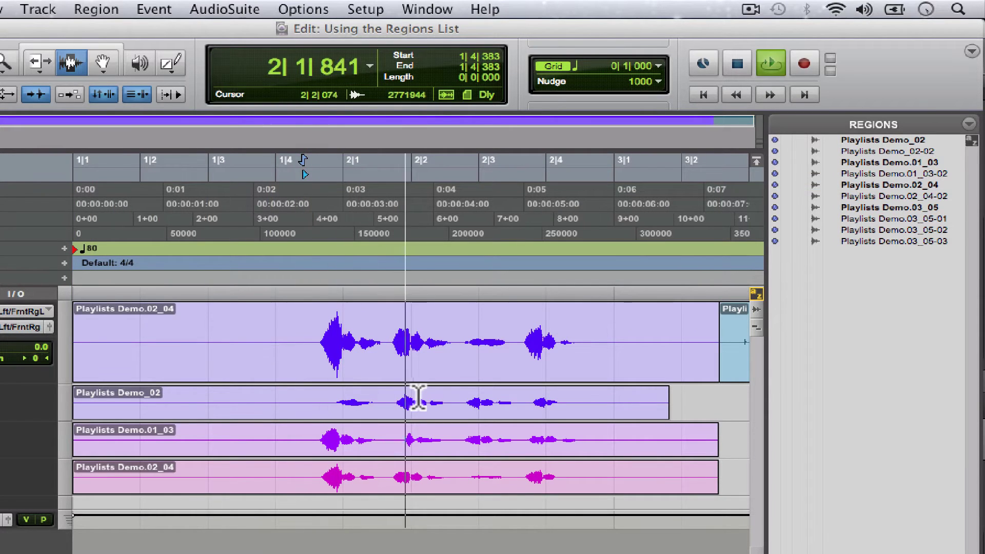
{"action": "key", "text": "space"}
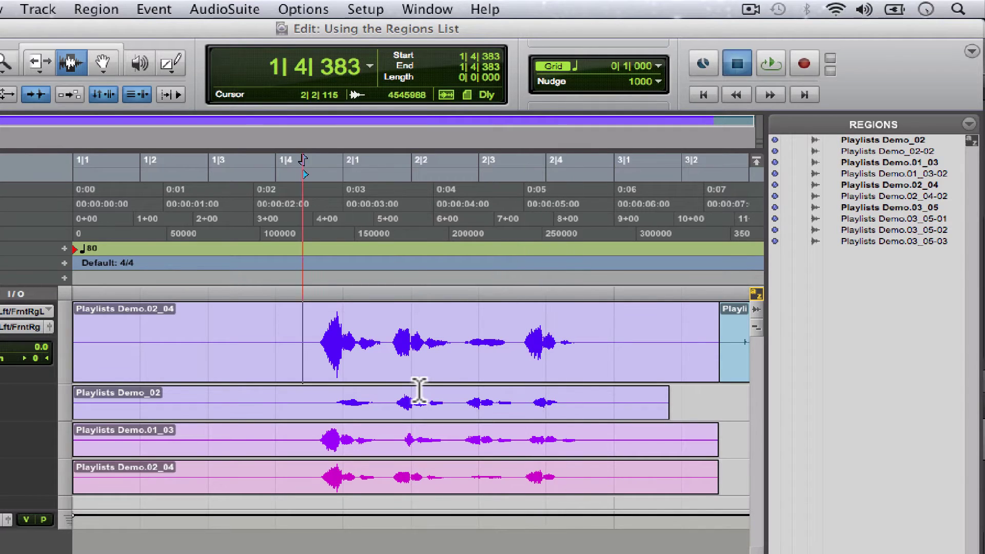
{"action": "key", "text": "super+z"}
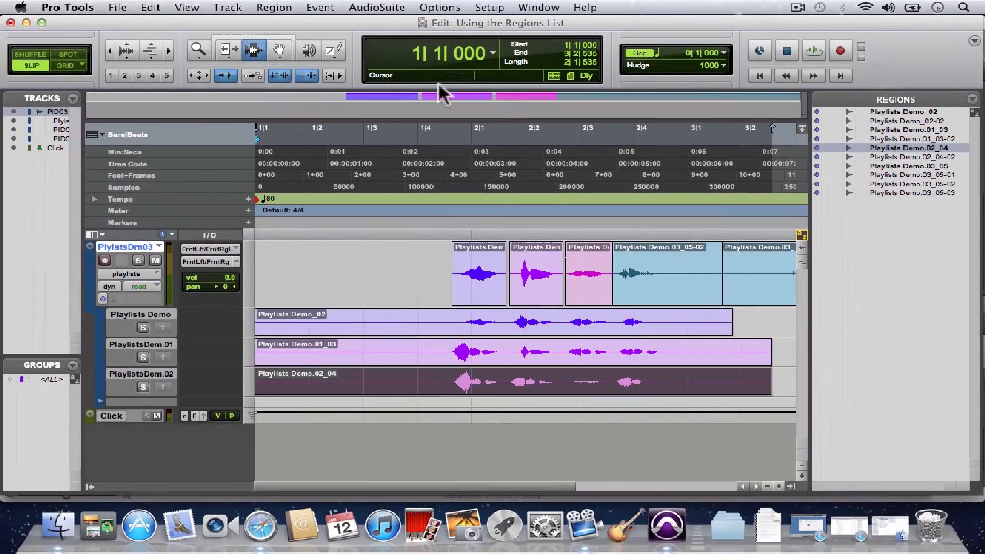
With the Grabber tool, select the short pink region at 2|2|716 on the top track.
{"action": "left_click", "coordinate": [280, 53]}
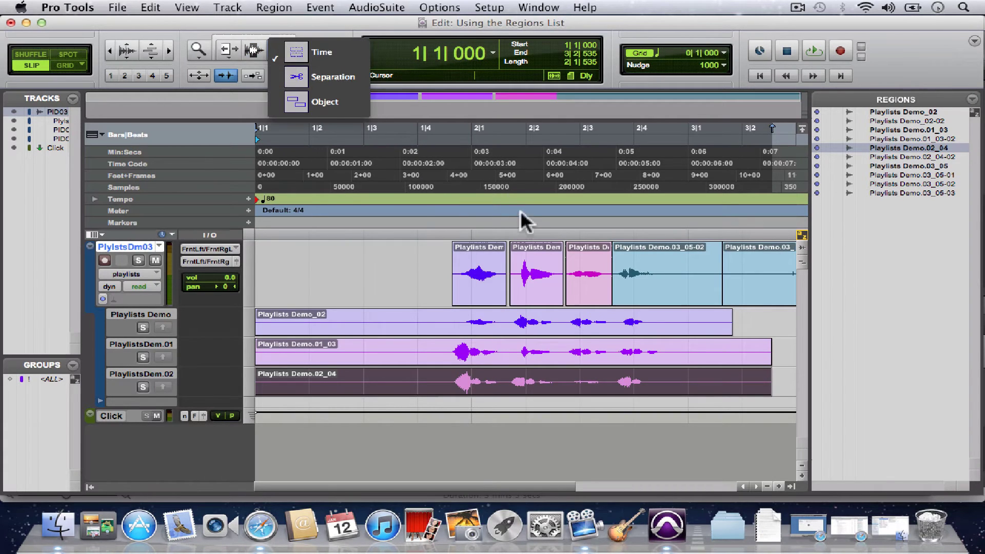
{"action": "left_click", "coordinate": [589, 277]}
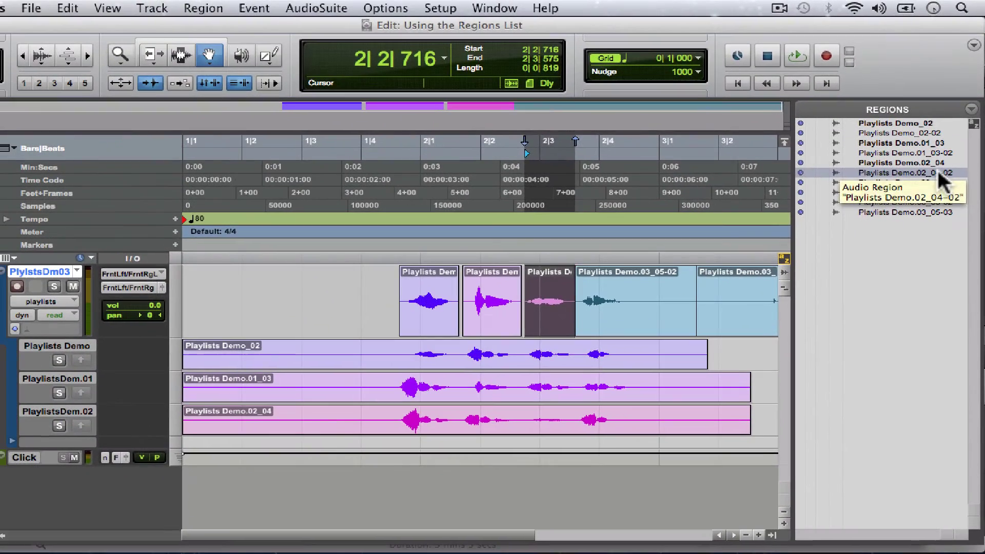
Delete the selected pink region at 2|2, leaving a gap on the top track.
{"action": "key", "text": "Delete"}
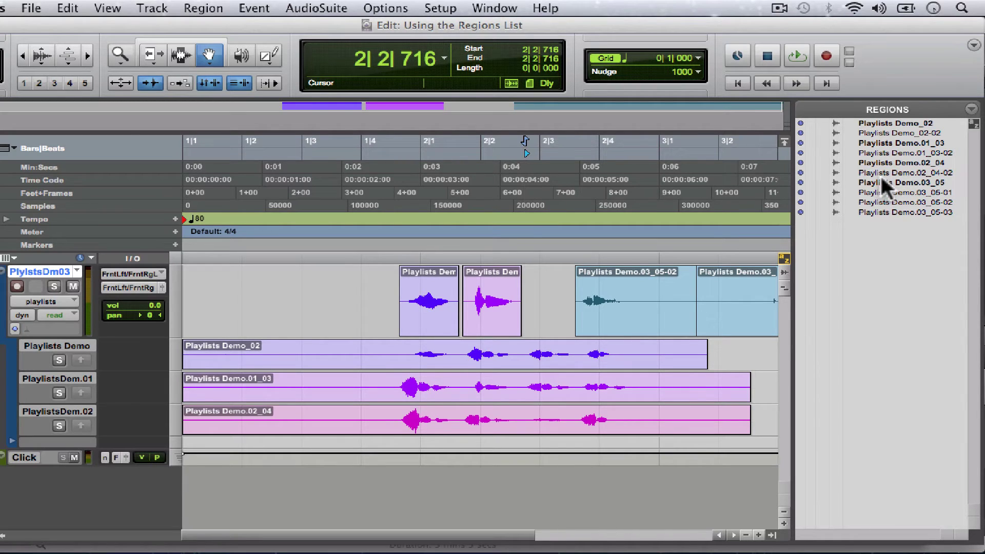
Drag Playlists Demo.02_04-02 into the gap and play back from 1|4|820 to hear it.
{"action": "left_click_drag", "start_coordinate": [889, 173], "coordinate": [522, 302]}
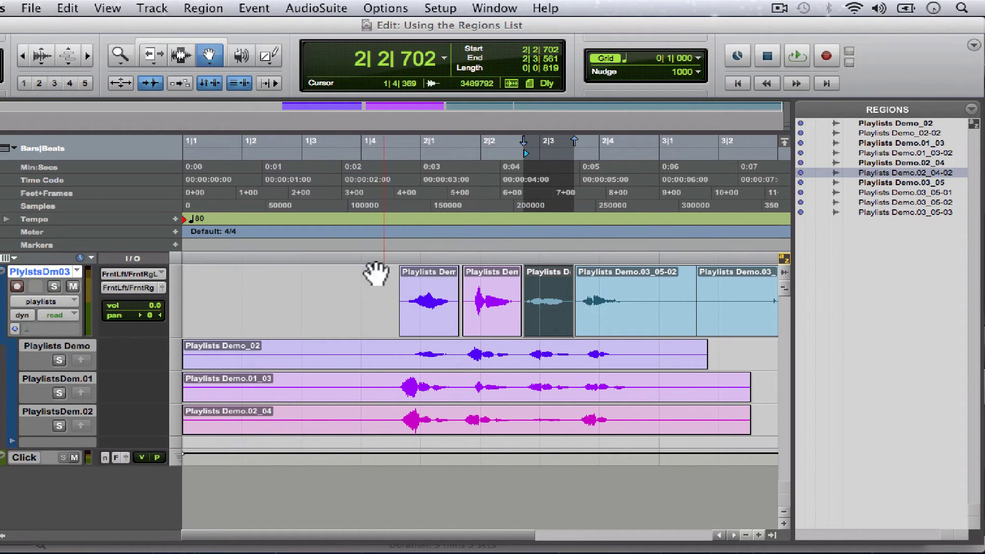
{"action": "left_click", "coordinate": [181, 55]}
{"action": "left_click", "coordinate": [412, 308]}
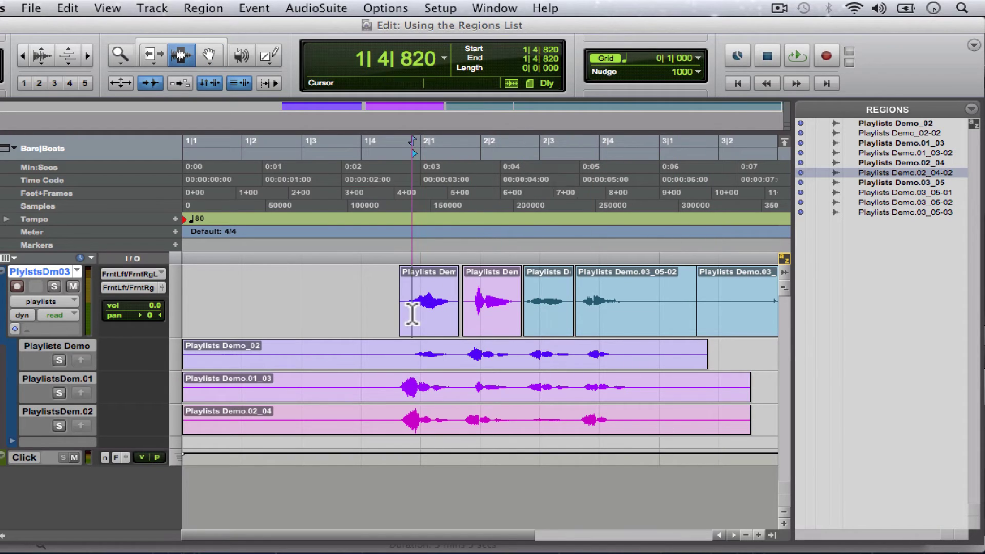
{"action": "key", "text": "space"}
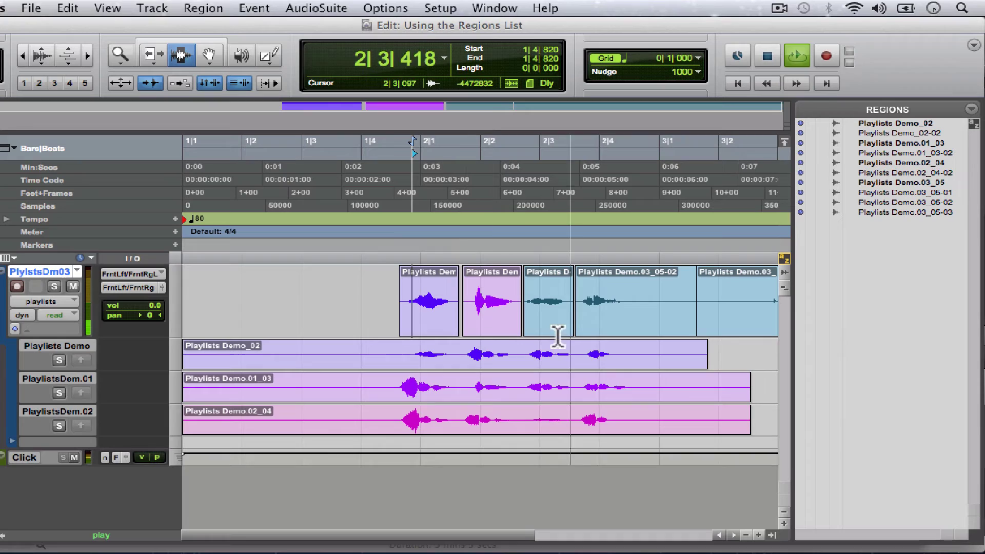
{"action": "key", "text": "space"}
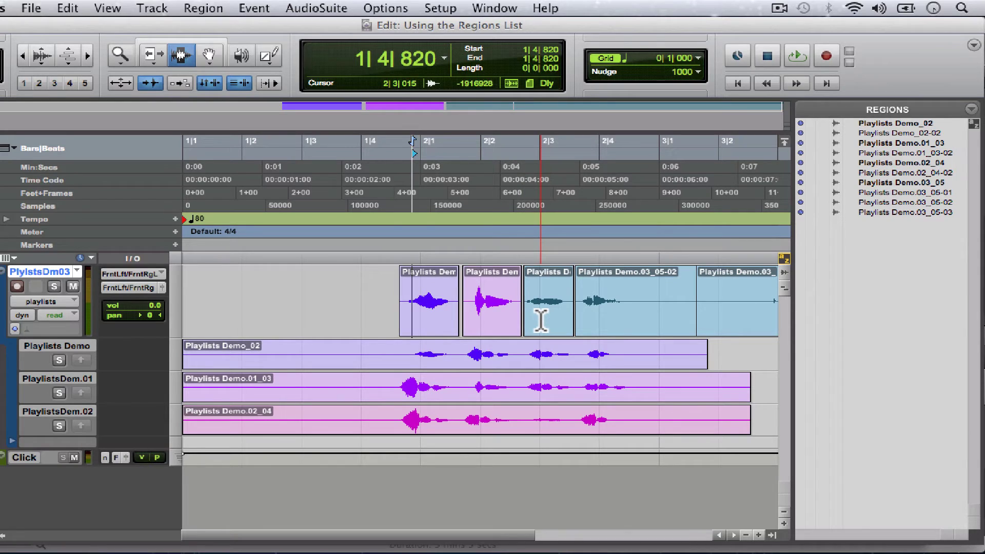
Undo to restore the pink region at 2|2 and select it with the Grabber.
{"action": "key", "text": "super+z"}
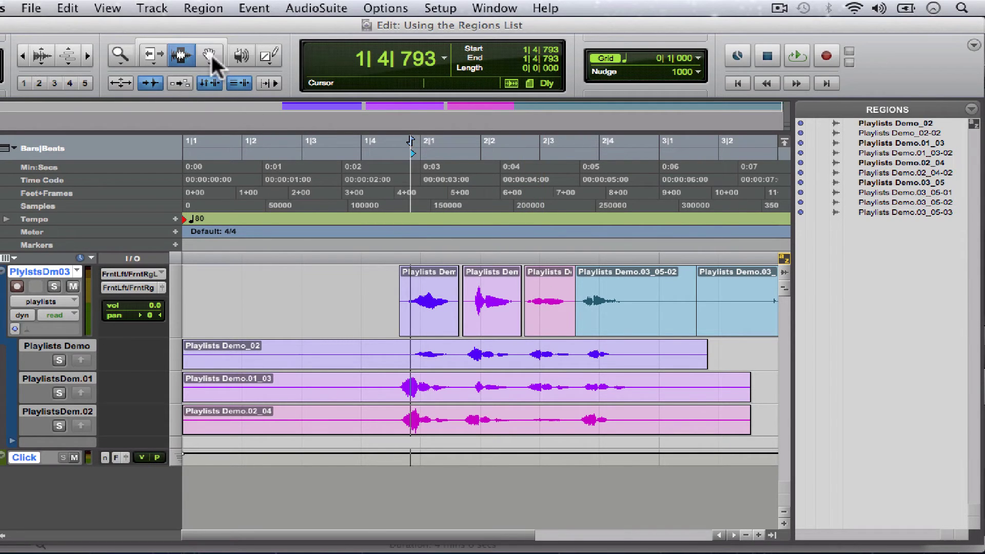
{"action": "left_click", "coordinate": [209, 56]}
{"action": "left_click", "coordinate": [533, 318]}
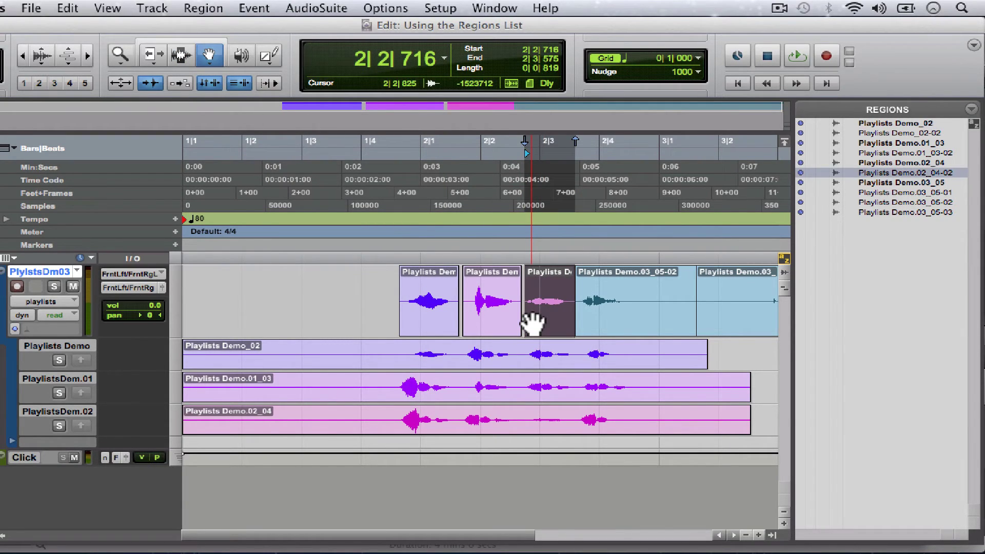
Delete the region at 2|2 again and preview Playlists Demo.02_04-02 from the Regions list.
{"action": "key", "text": "Delete"}
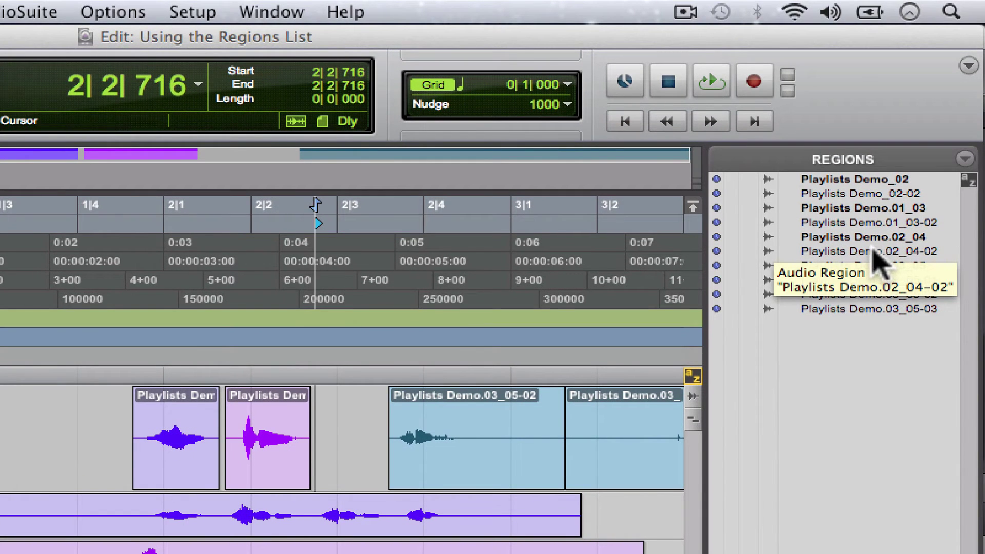
{"action": "left_click", "coordinate": [874, 251], "text": "alt"}
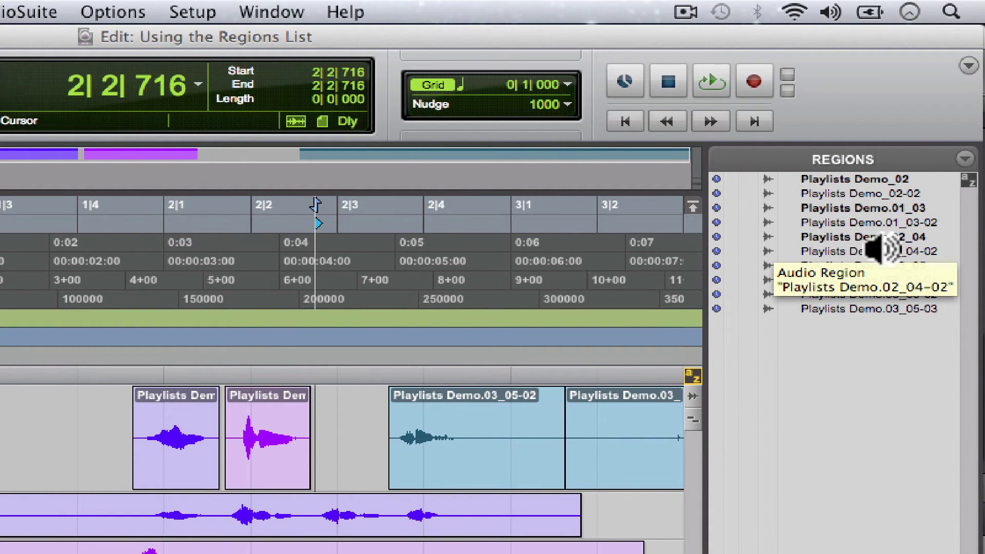
{"action": "left_click", "coordinate": [876, 251], "text": "alt"}
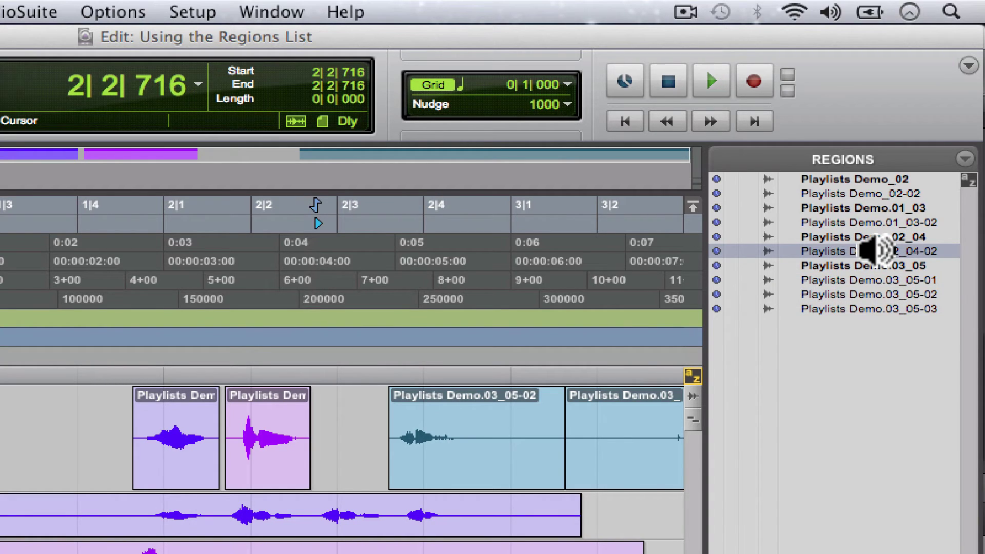
Audition Playlists Demo.02_04, Demo.01_03-02 and Demo_02-02, then Demo.02_04-02 again.
{"action": "left_click", "coordinate": [875, 236], "text": "alt"}
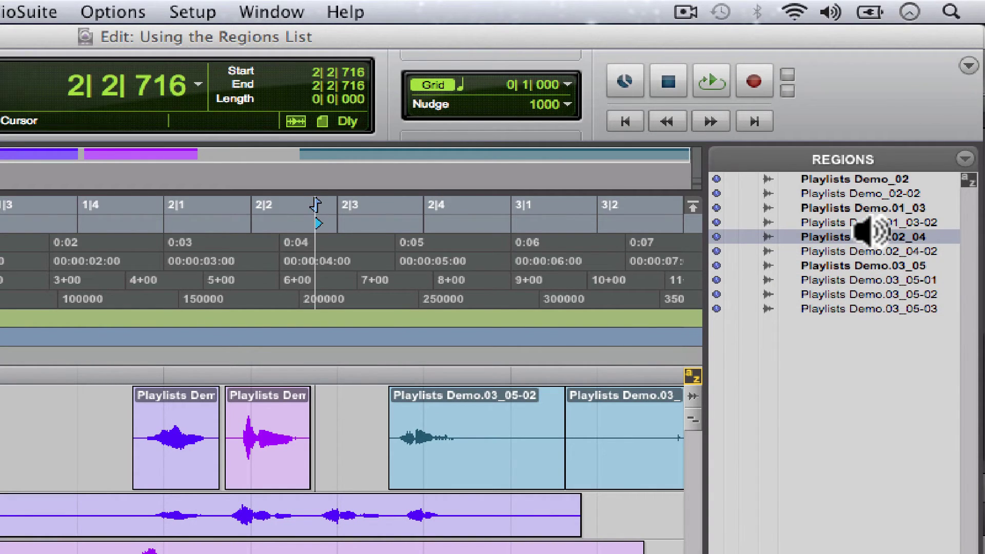
{"action": "left_click", "coordinate": [875, 222], "text": "alt"}
{"action": "left_click", "coordinate": [874, 194], "text": "alt"}
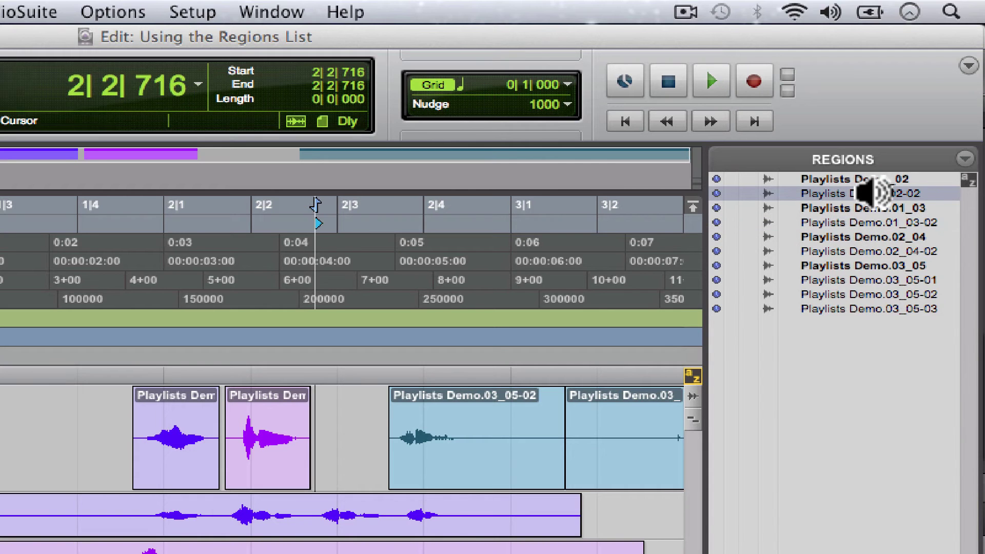
{"action": "left_click", "coordinate": [876, 252], "text": "alt"}
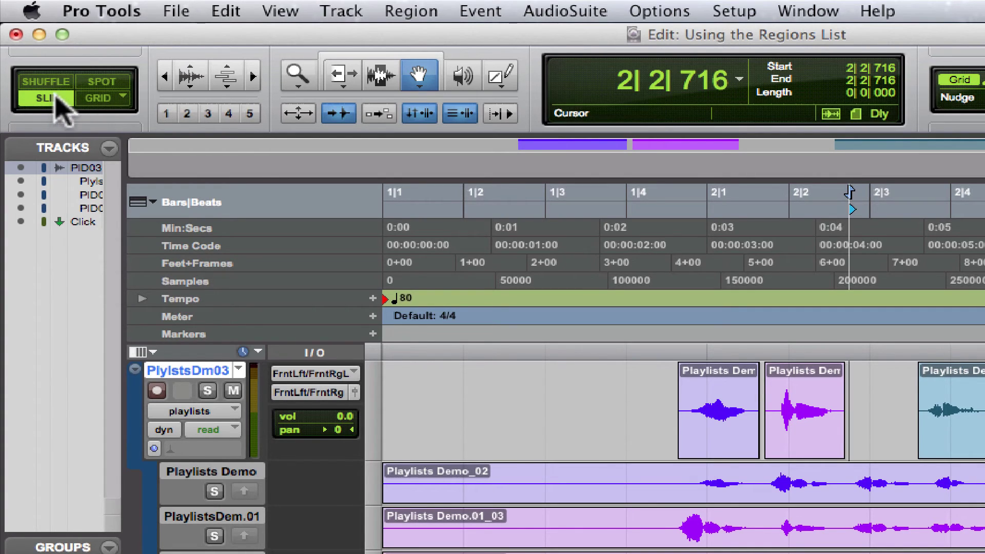
Enter Spot mode and drag Playlists Demo.02_04-02 onto the top track to open the Spot dialog.
{"action": "left_click", "coordinate": [93, 82]}
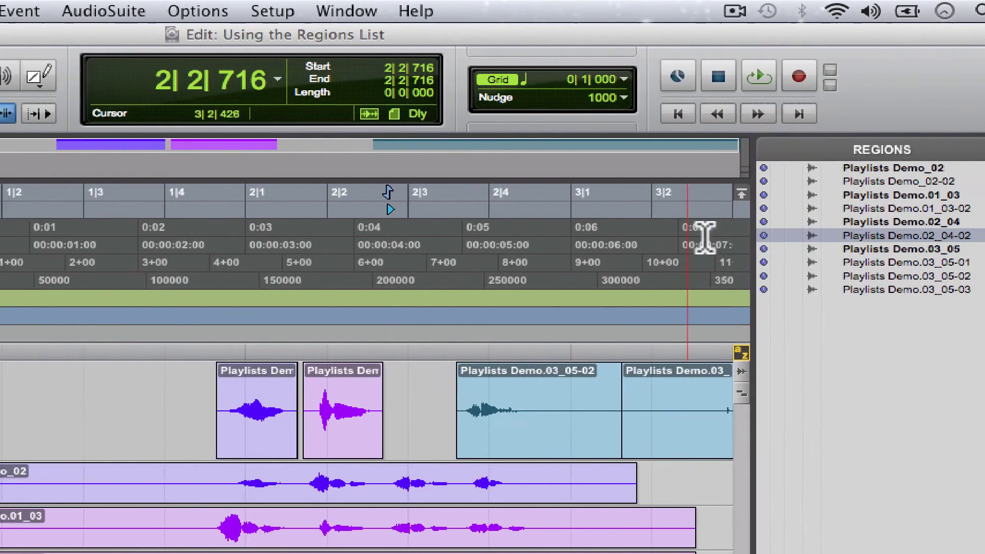
{"action": "left_click_drag", "start_coordinate": [885, 236], "coordinate": [103, 386]}
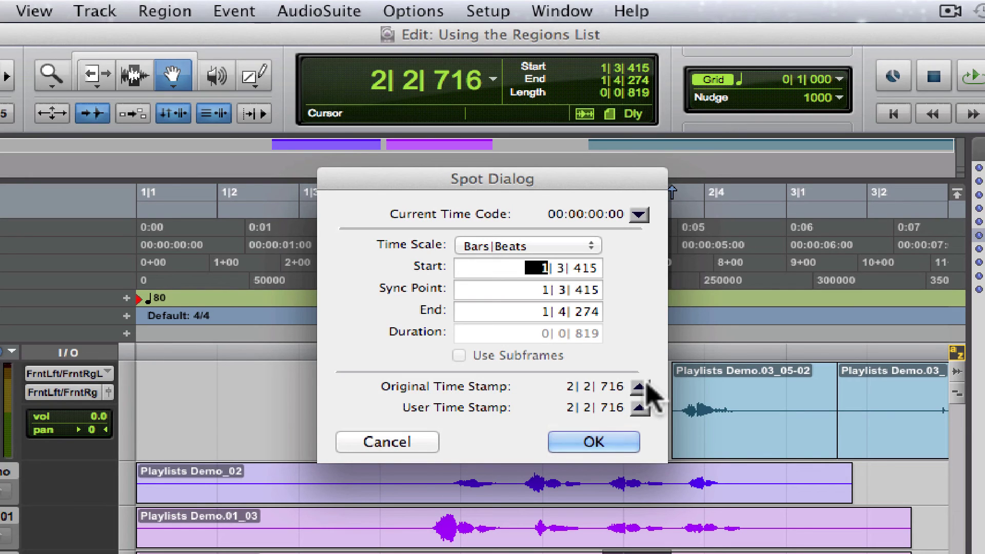
Spot Playlists Demo.02_04-02 at its original time stamp 2|2|716, then return to Slip mode.
{"action": "left_click", "coordinate": [645, 386]}
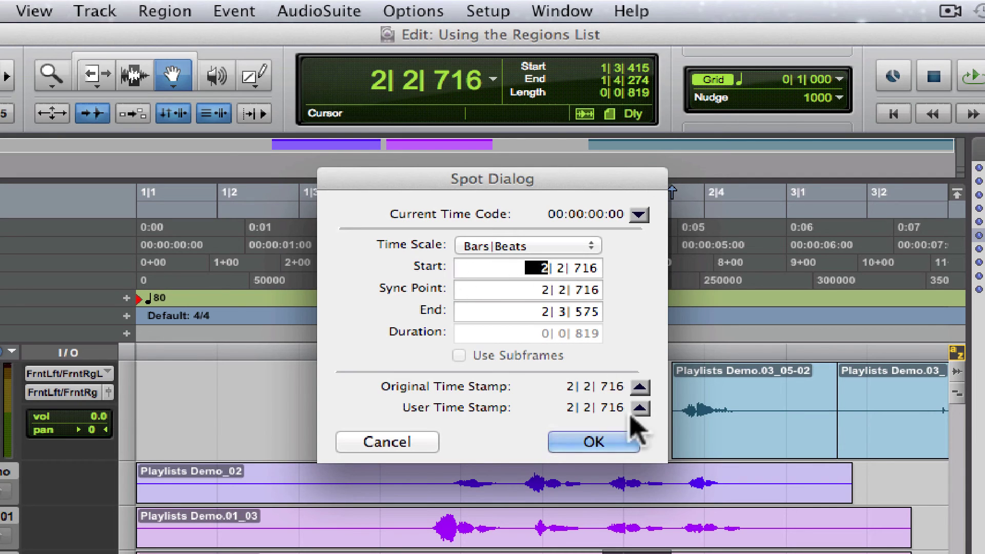
{"action": "left_click", "coordinate": [593, 442]}
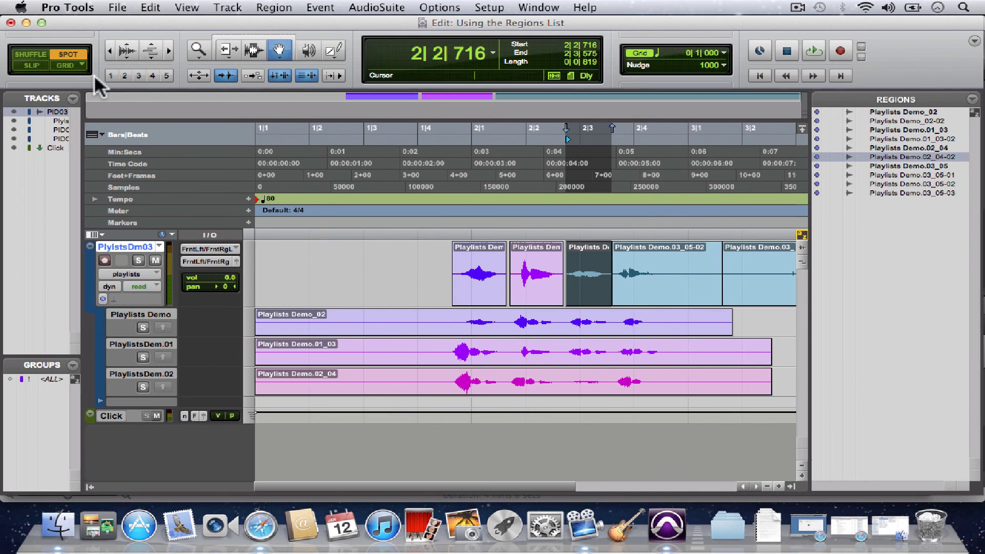
{"action": "left_click", "coordinate": [31, 66]}
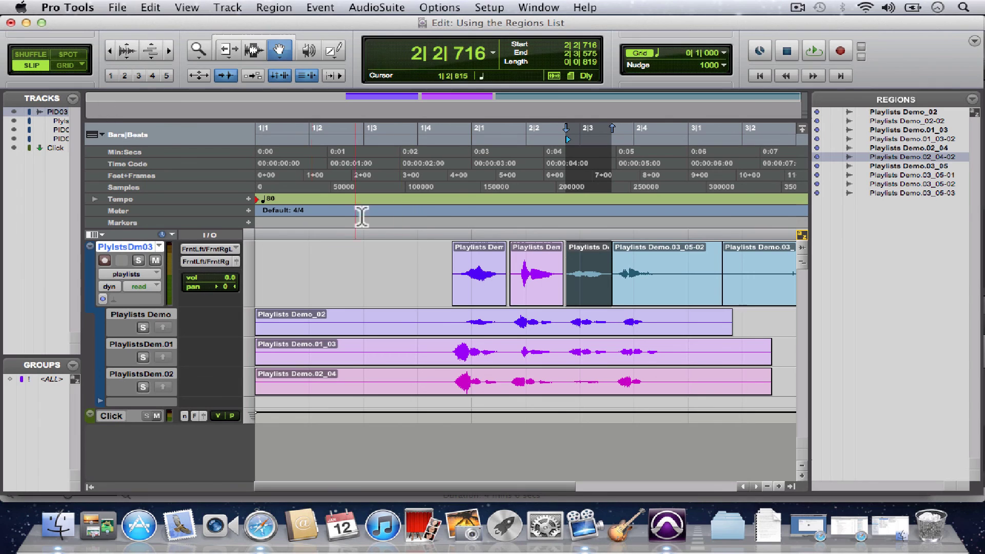